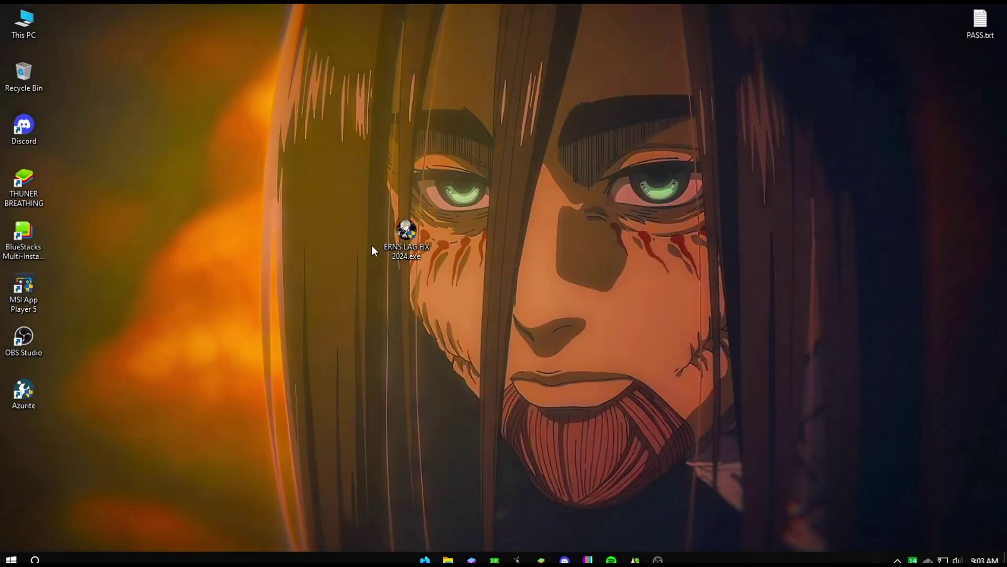
Extract ERNS LAG FIX 2024.exe to the suggested desktop folder, entering the archive password.
{"action": "left_click_drag", "start_coordinate": [407, 230], "coordinate": [421, 227]}
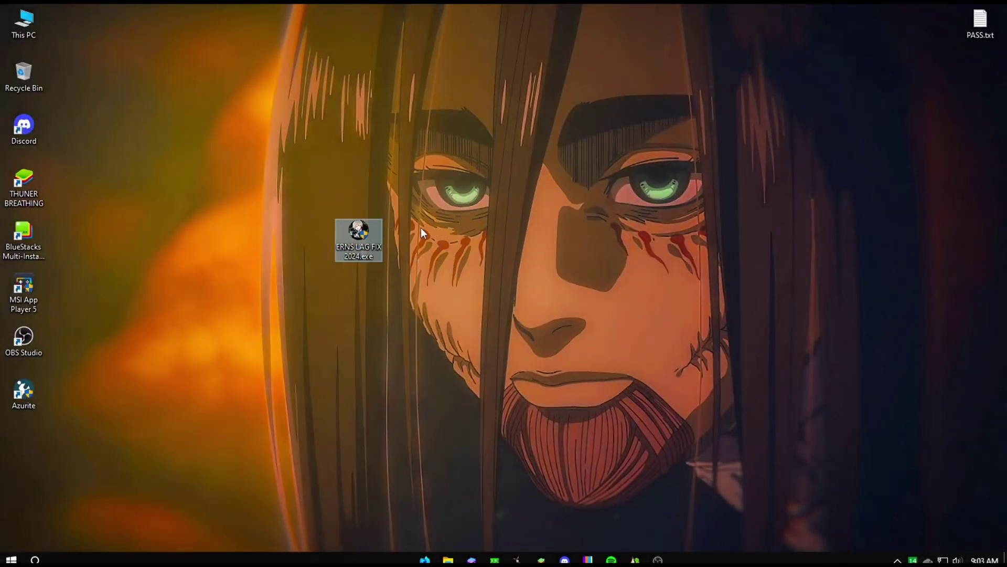
{"action": "right_click", "coordinate": [362, 238]}
{"action": "left_click", "coordinate": [399, 368]}
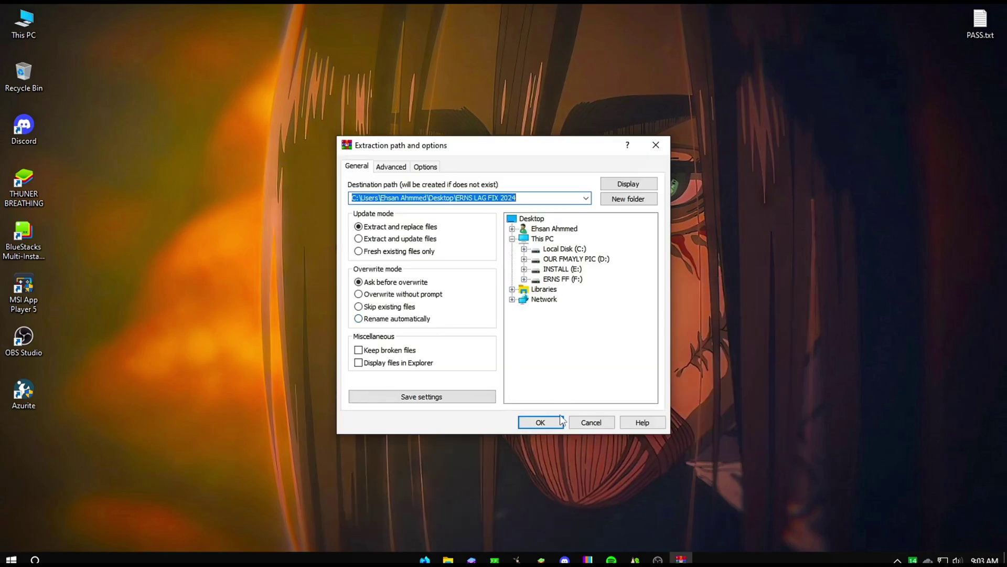
{"action": "left_click", "coordinate": [560, 419]}
{"action": "type", "text": "12345"}
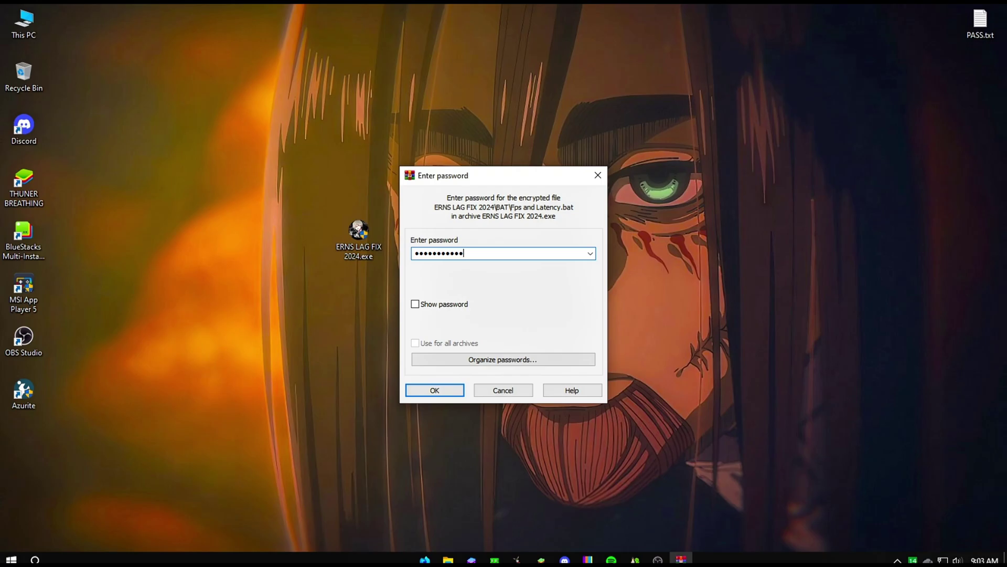
{"action": "key", "text": "Return"}
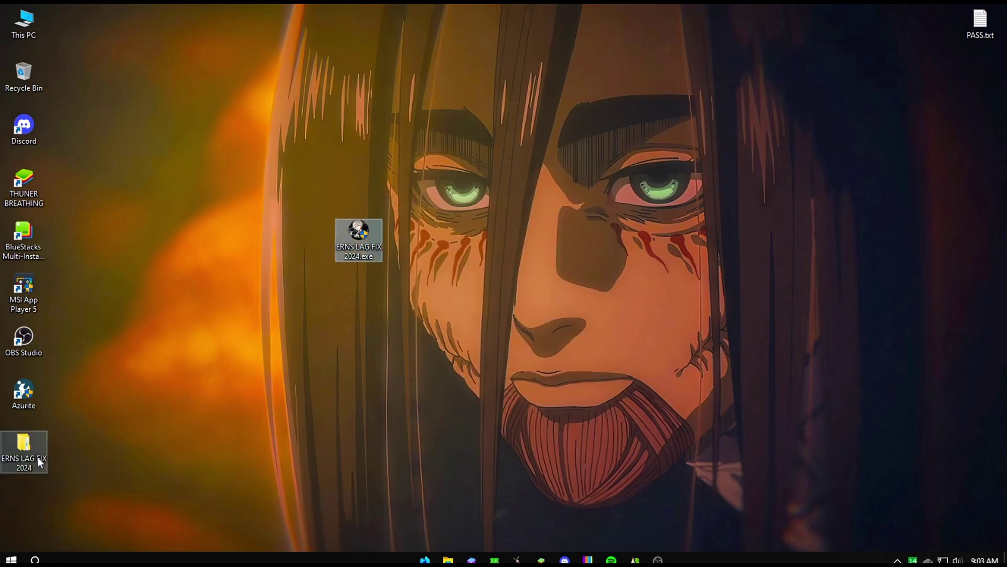
Open the extracted ERNS LAG FIX 2024 folder, its inner folder, and its BAT subfolder.
{"action": "left_click_drag", "start_coordinate": [36, 457], "coordinate": [227, 402]}
{"action": "double_click", "coordinate": [215, 394]}
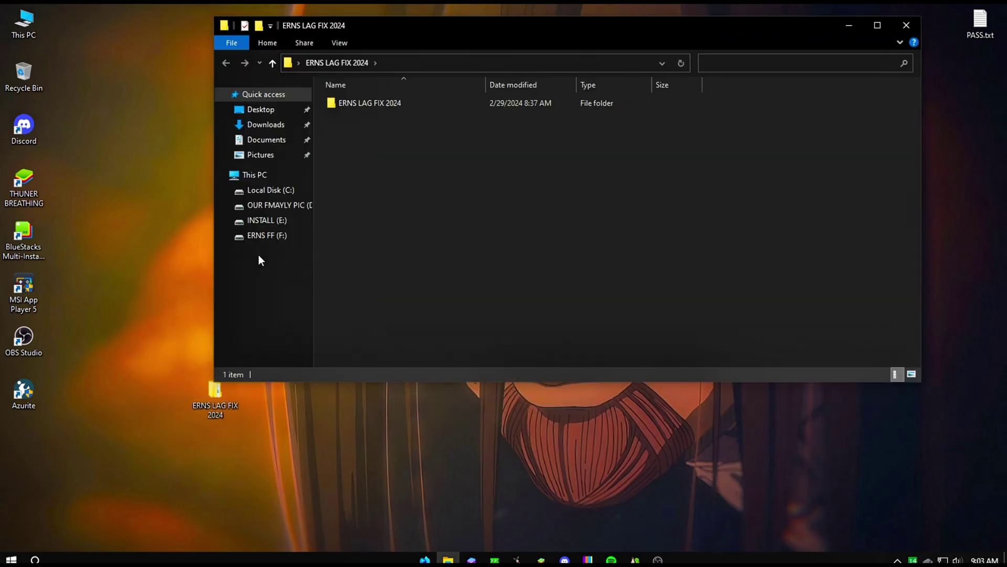
{"action": "double_click", "coordinate": [353, 104]}
{"action": "left_click", "coordinate": [357, 117]}
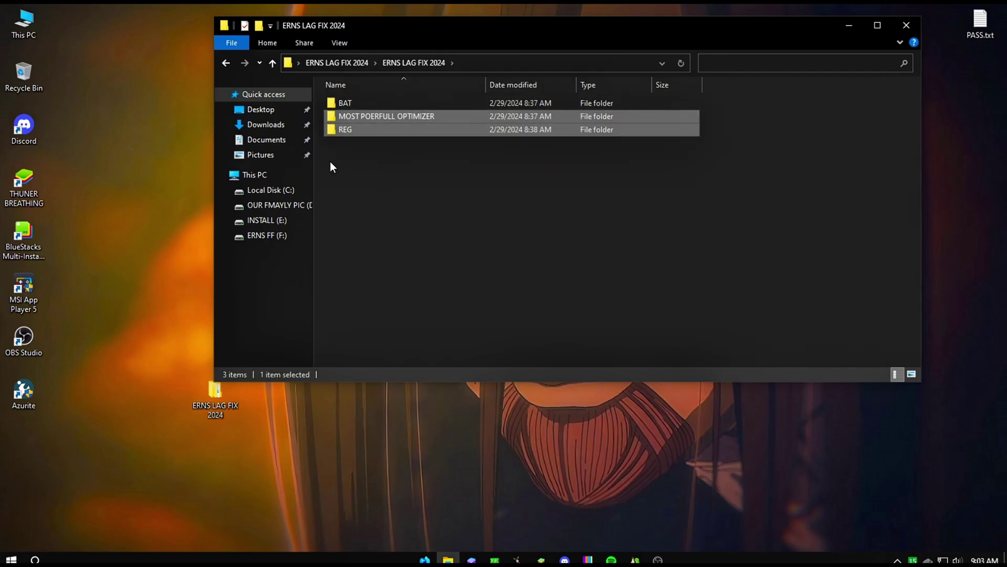
{"action": "double_click", "coordinate": [370, 103]}
{"action": "left_click_drag", "start_coordinate": [409, 279], "coordinate": [302, 79]}
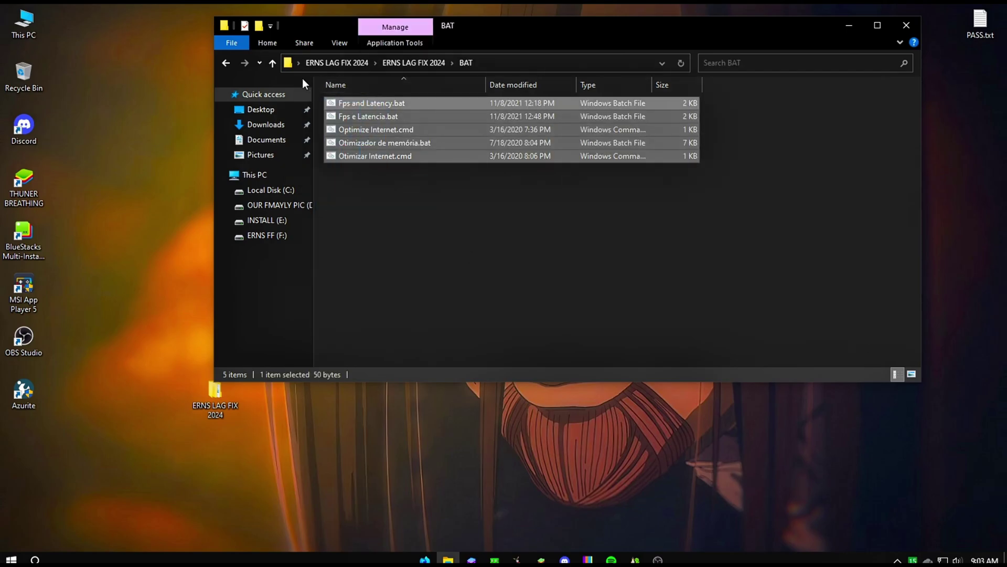
Browse the MOST POERFULL OPTIMIZER and REG folders to review their files.
{"action": "key", "text": "alt+Left"}
{"action": "double_click", "coordinate": [387, 113]}
{"action": "left_click_drag", "start_coordinate": [348, 190], "coordinate": [434, 118]}
{"action": "left_click", "coordinate": [272, 62]}
{"action": "double_click", "coordinate": [357, 131]}
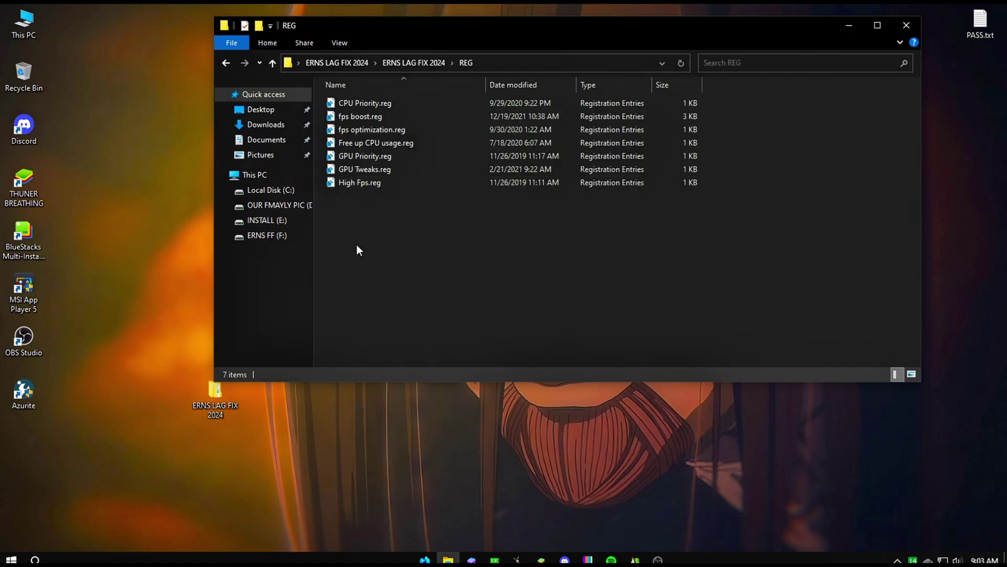
{"action": "left_click_drag", "start_coordinate": [404, 234], "coordinate": [390, 98]}
{"action": "left_click", "coordinate": [273, 63]}
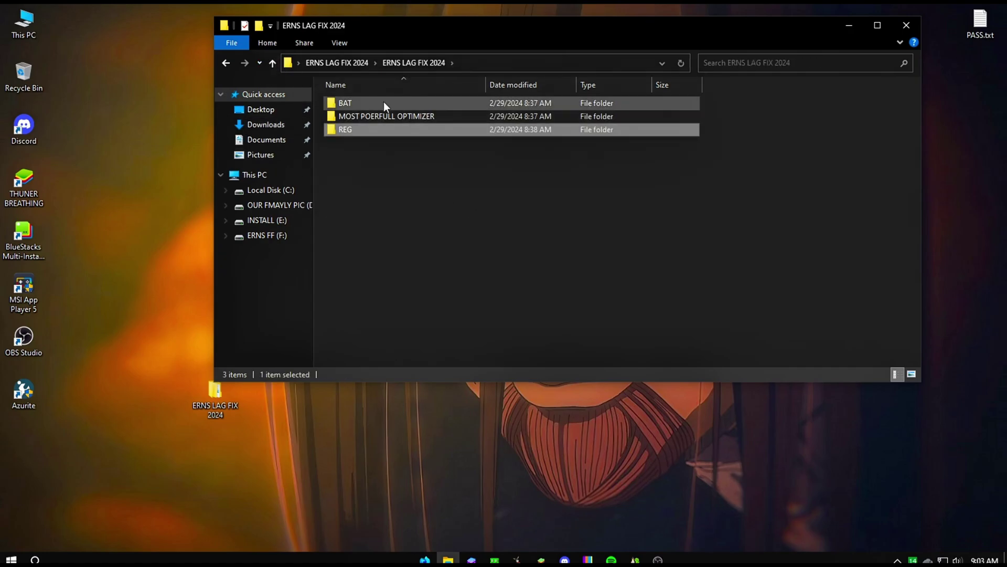
Return to the BAT folder and select all five batch and cmd files.
{"action": "double_click", "coordinate": [361, 102]}
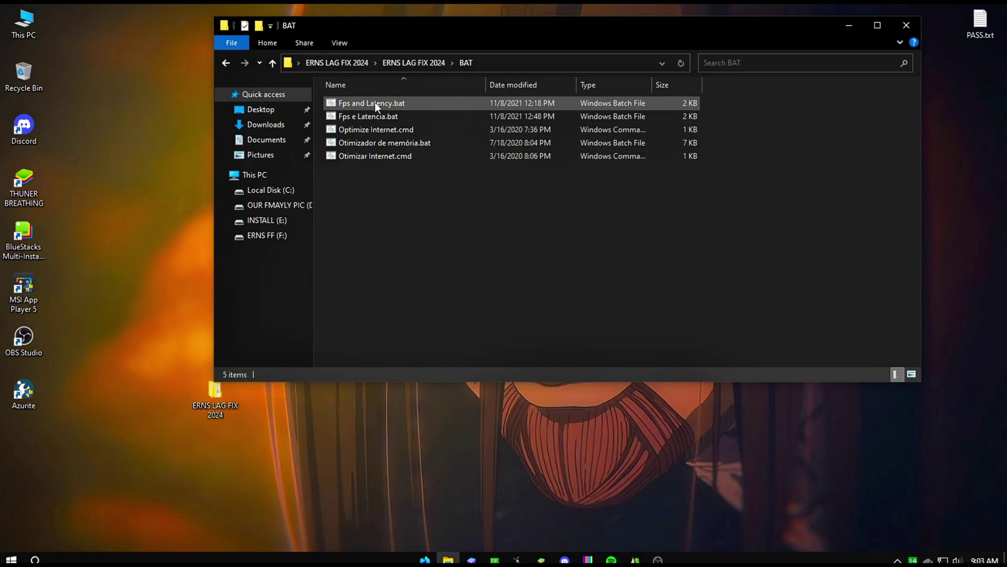
{"action": "left_click_drag", "start_coordinate": [388, 201], "coordinate": [429, 252]}
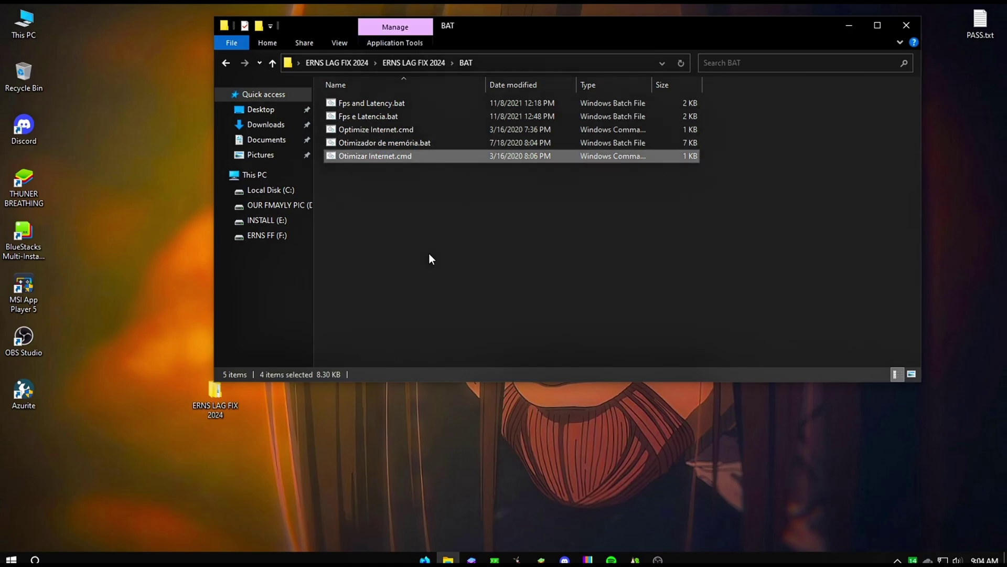
{"action": "right_click", "coordinate": [362, 89]}
{"action": "right_click", "coordinate": [341, 104]}
{"action": "left_click", "coordinate": [325, 199]}
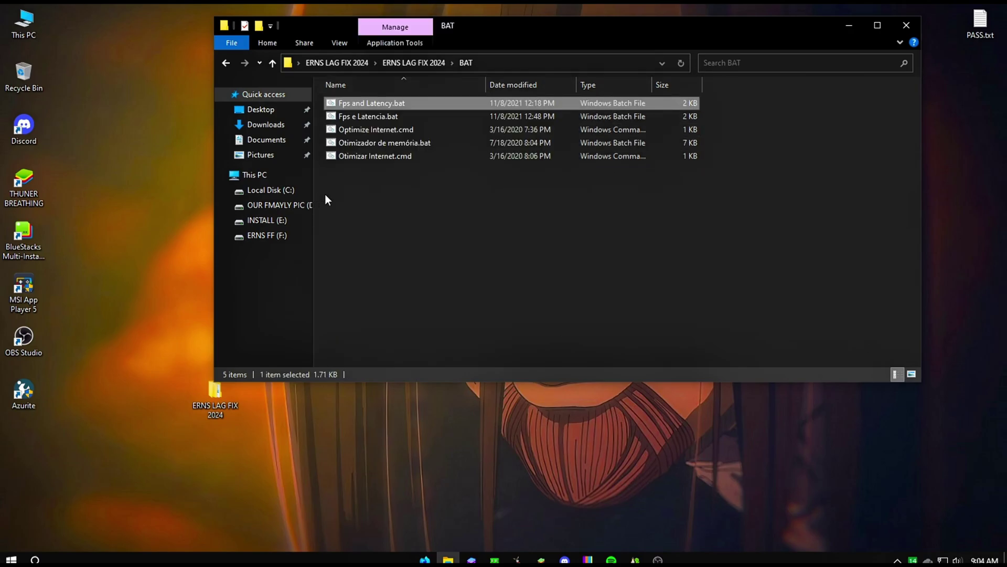
{"action": "left_click_drag", "start_coordinate": [347, 190], "coordinate": [385, 102]}
Run all five selected BAT-folder scripts as administrator and close the finished command windows.
{"action": "right_click", "coordinate": [388, 107]}
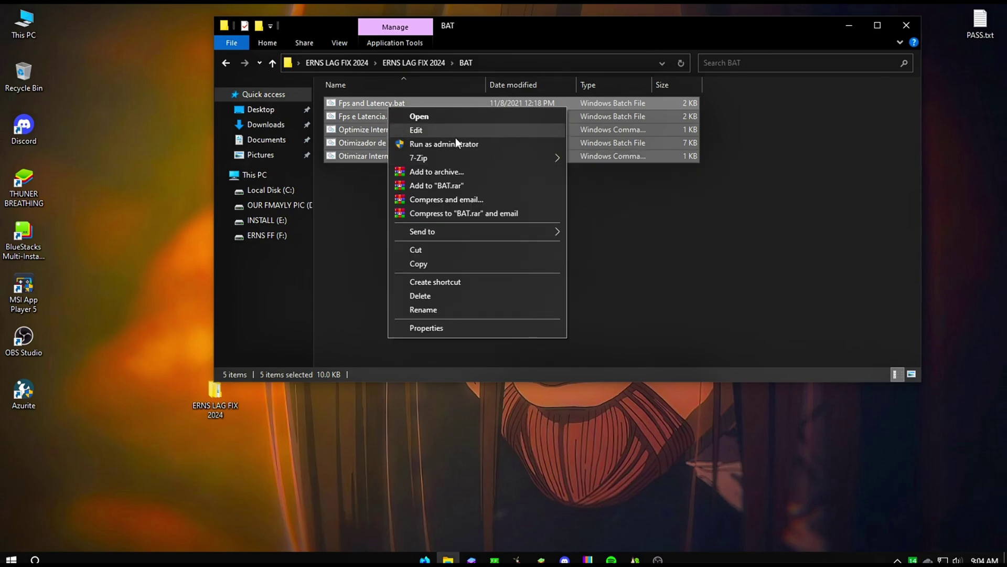
{"action": "left_click", "coordinate": [455, 144]}
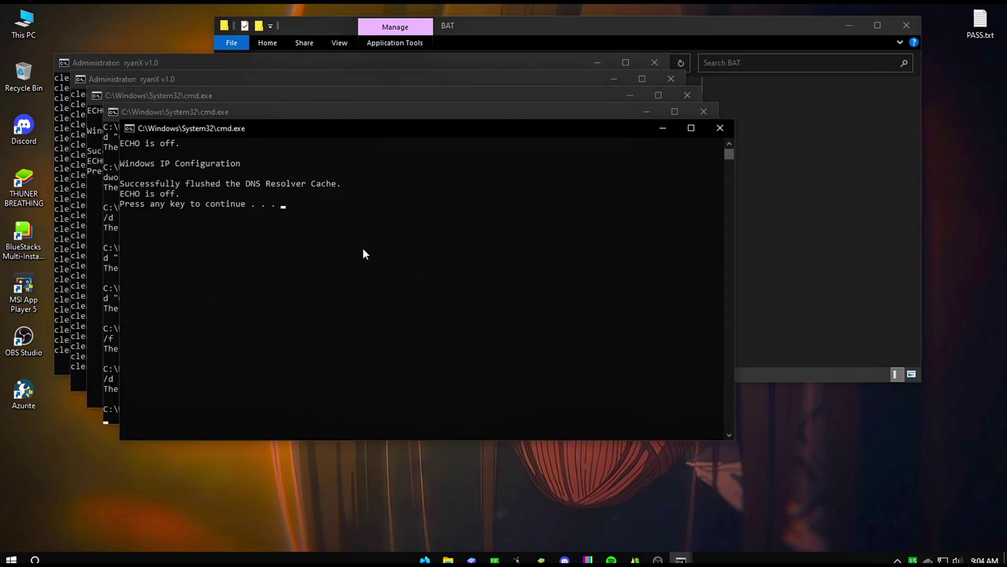
{"action": "key", "text": "Return"}
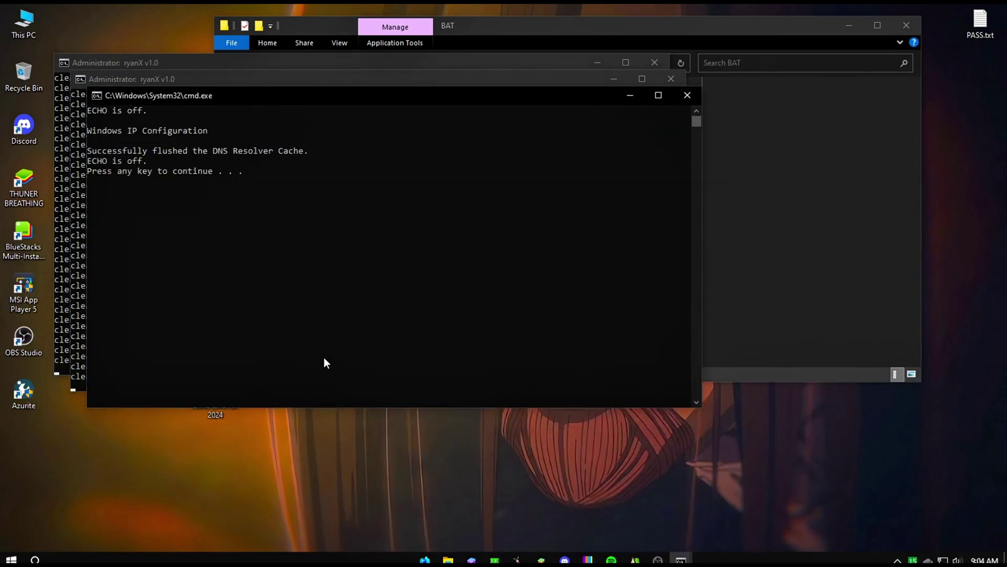
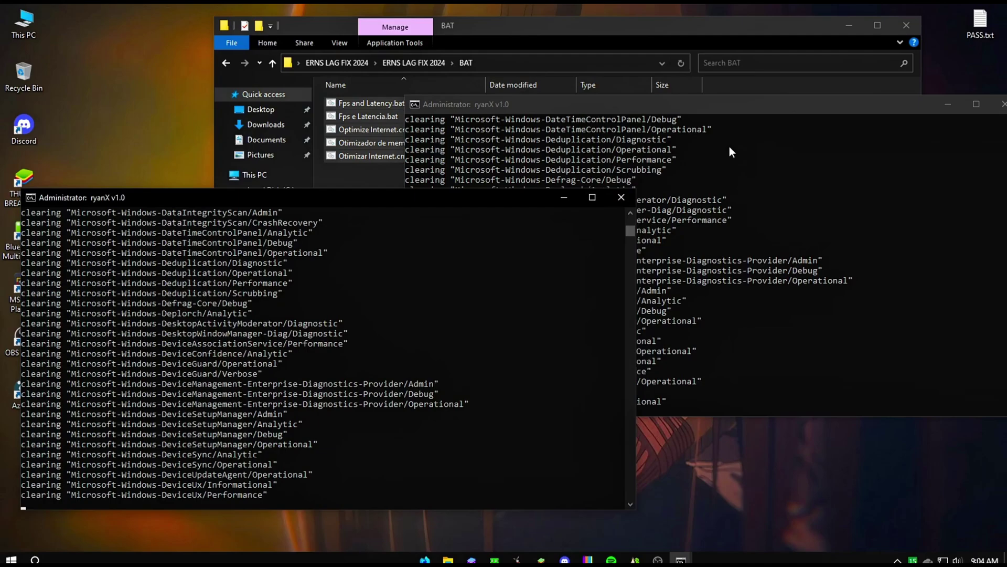
Move the script windows out of the way and look inside the MOST POERFULL OPTIMIZER folder.
{"action": "left_click", "coordinate": [564, 197]}
{"action": "left_click_drag", "start_coordinate": [901, 106], "coordinate": [740, 143]}
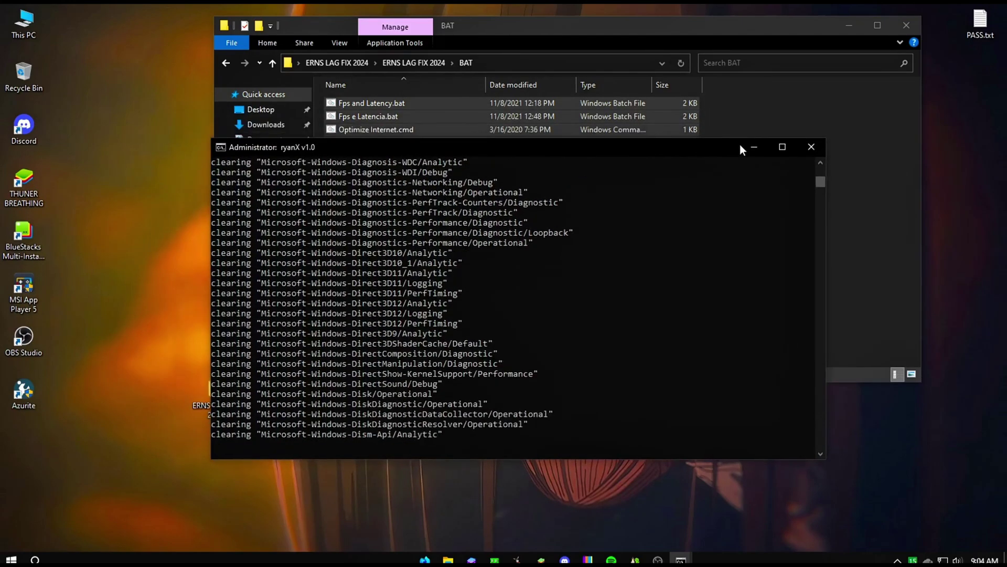
{"action": "left_click", "coordinate": [271, 63]}
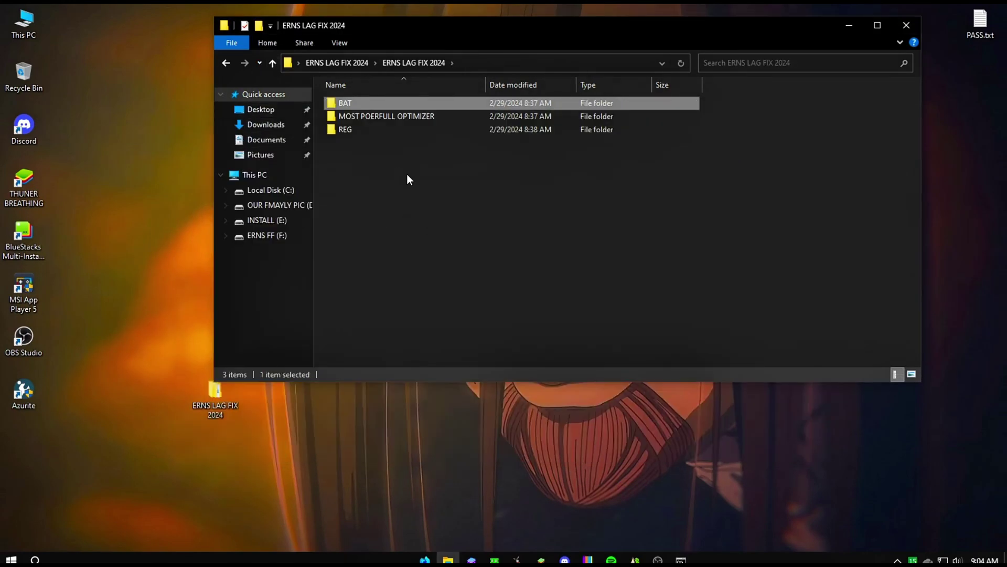
{"action": "double_click", "coordinate": [409, 116]}
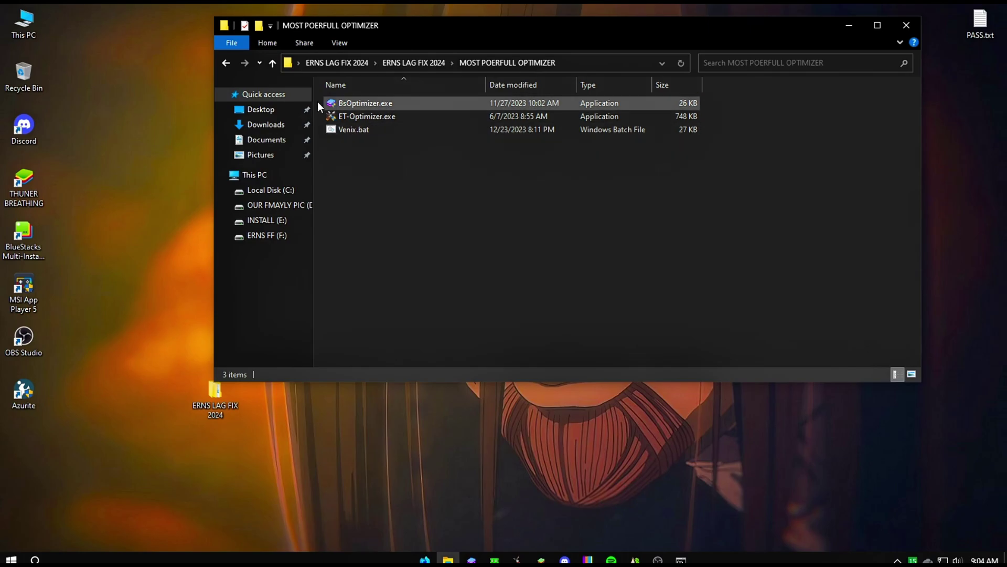
{"action": "left_click", "coordinate": [272, 62]}
Open the REG folder in ERNS LAG FIX 2024 and select all seven .reg files.
{"action": "left_click", "coordinate": [366, 134]}
{"action": "double_click", "coordinate": [367, 134]}
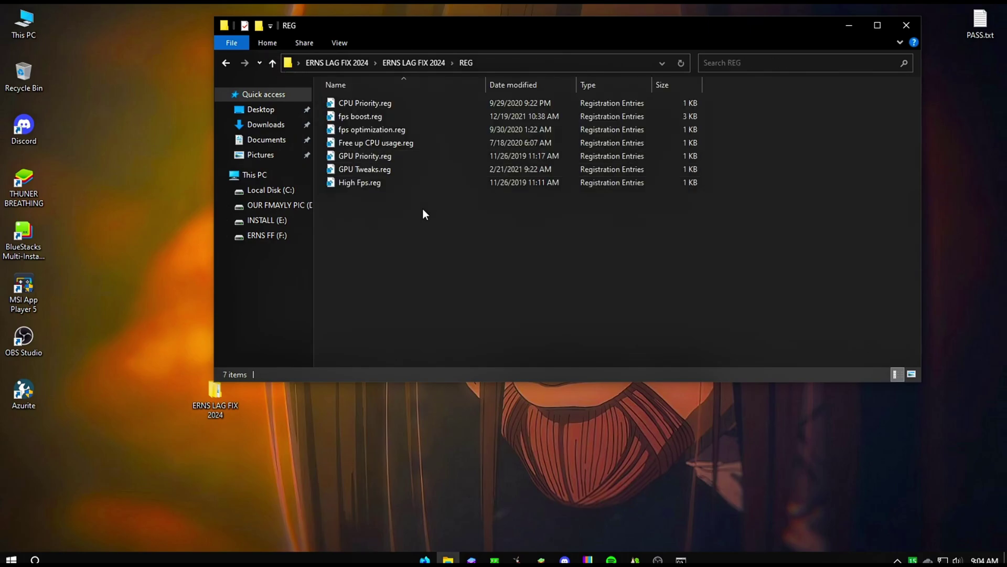
{"action": "left_click_drag", "start_coordinate": [370, 225], "coordinate": [411, 97]}
Merge the selected .reg files, confirming High Fps, fps optimization, fps boost and CPU Priority prompts.
{"action": "right_click", "coordinate": [412, 96]}
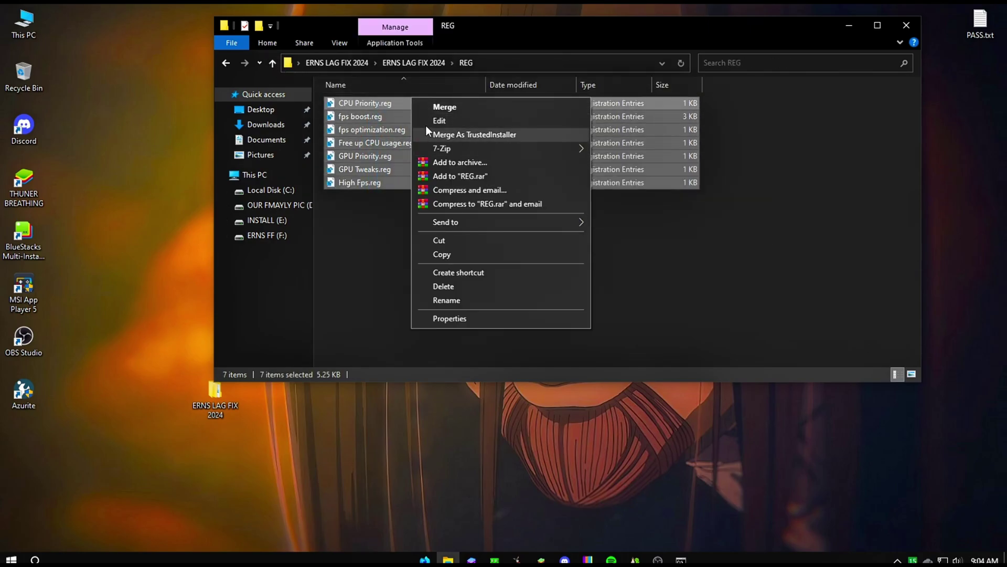
{"action": "left_click", "coordinate": [431, 107]}
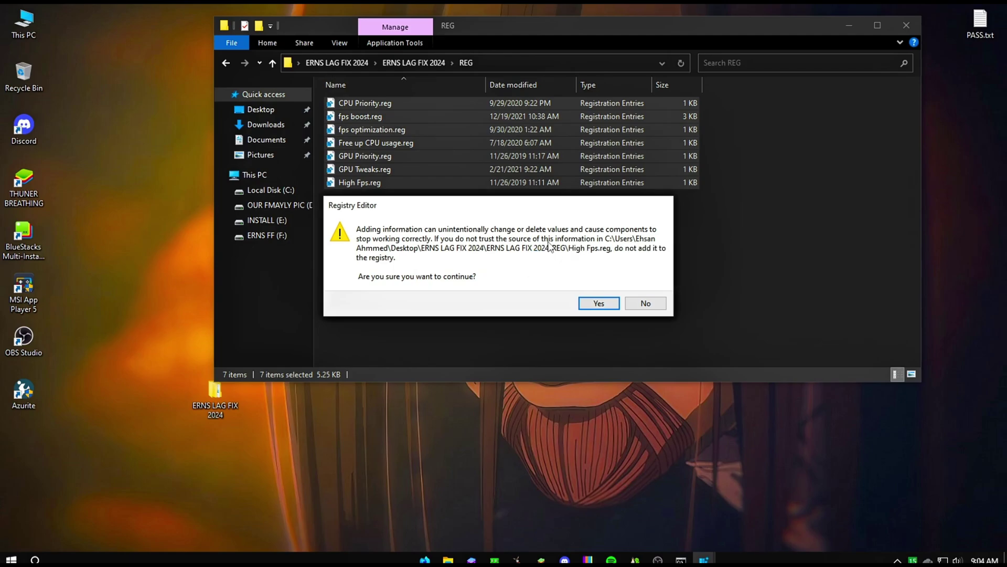
{"action": "left_click", "coordinate": [582, 306]}
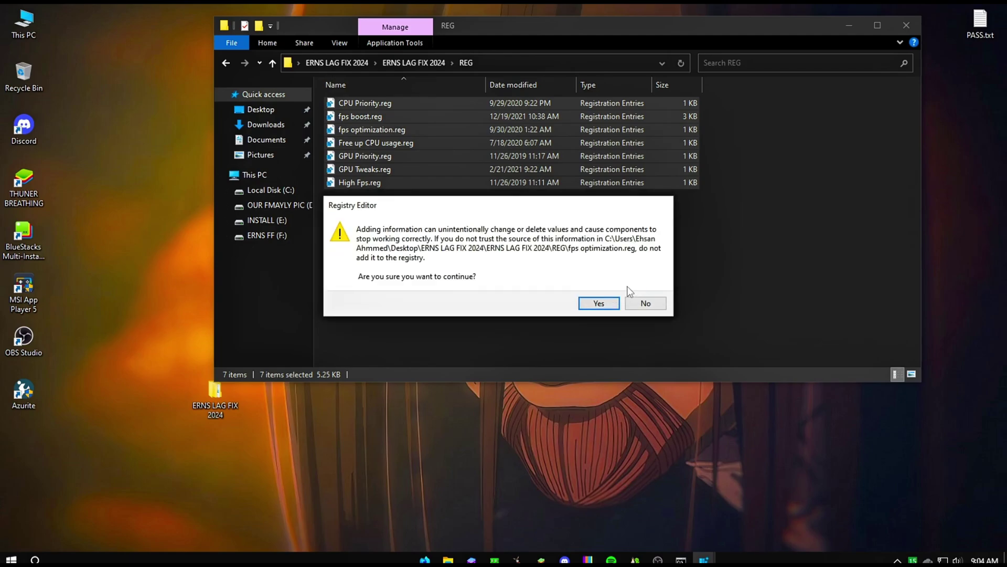
{"action": "left_click", "coordinate": [600, 305]}
{"action": "left_click", "coordinate": [645, 285]}
{"action": "left_click", "coordinate": [599, 302]}
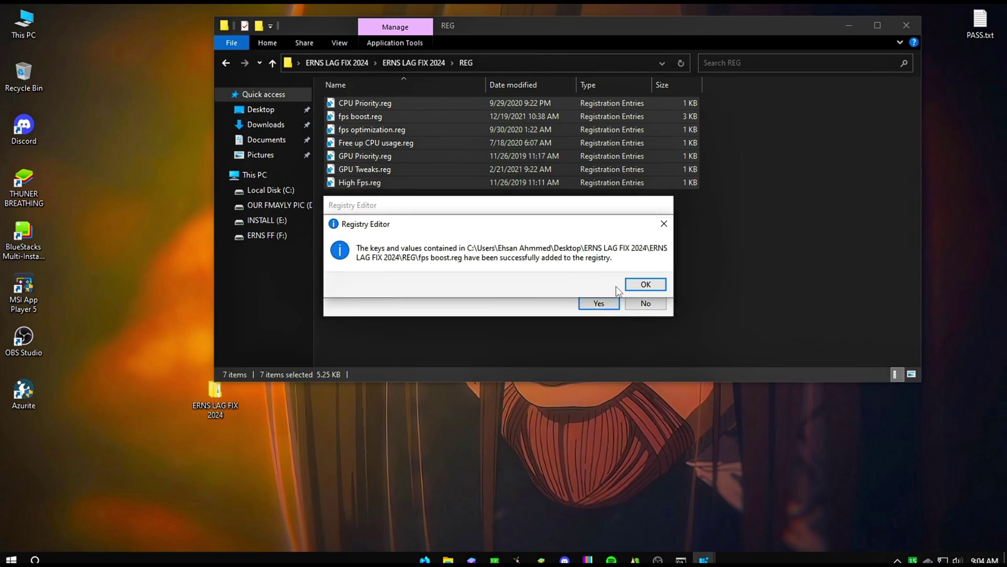
{"action": "left_click", "coordinate": [646, 285]}
{"action": "left_click", "coordinate": [604, 305]}
{"action": "left_click", "coordinate": [645, 285]}
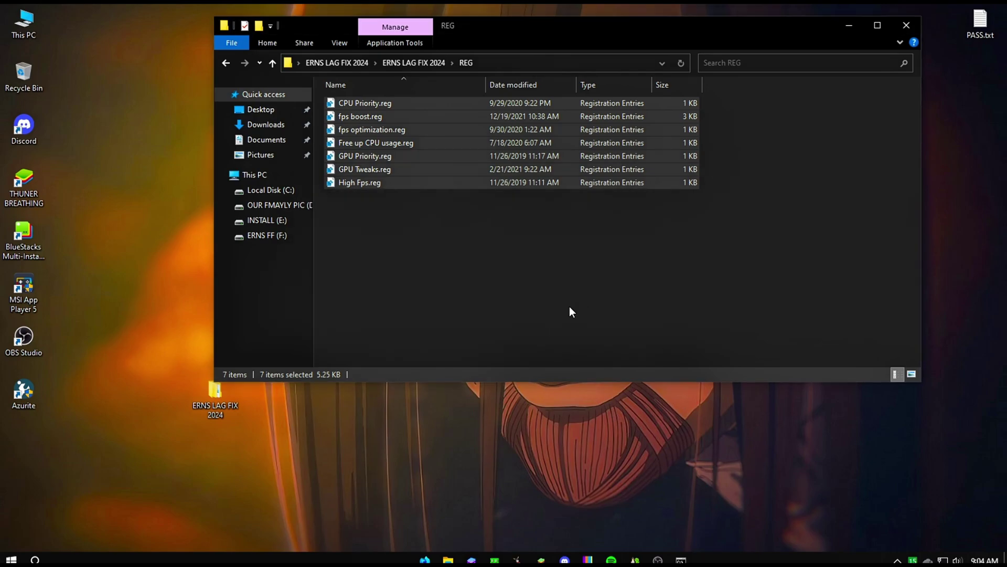
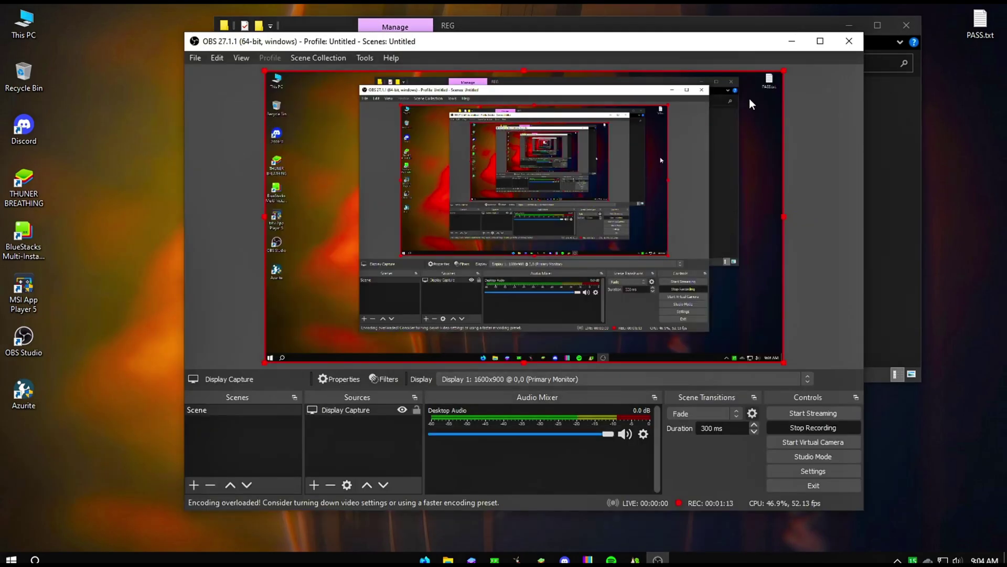
Go up to ERNS LAG FIX 2024 and open the MOST POERFULL OPTIMIZER folder.
{"action": "left_click", "coordinate": [789, 39]}
{"action": "key", "text": "alt+Up"}
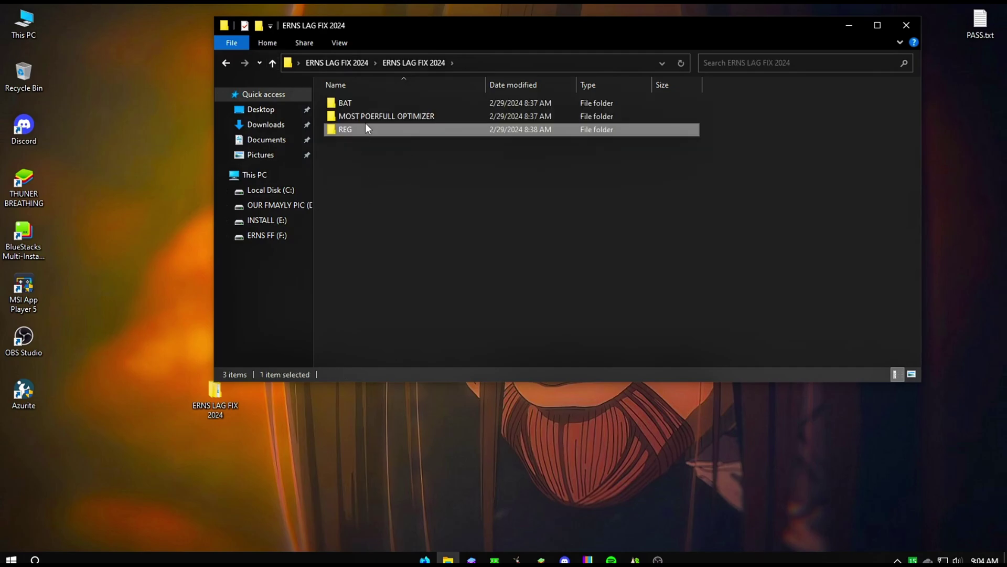
{"action": "left_click", "coordinate": [401, 115]}
{"action": "double_click", "coordinate": [400, 115]}
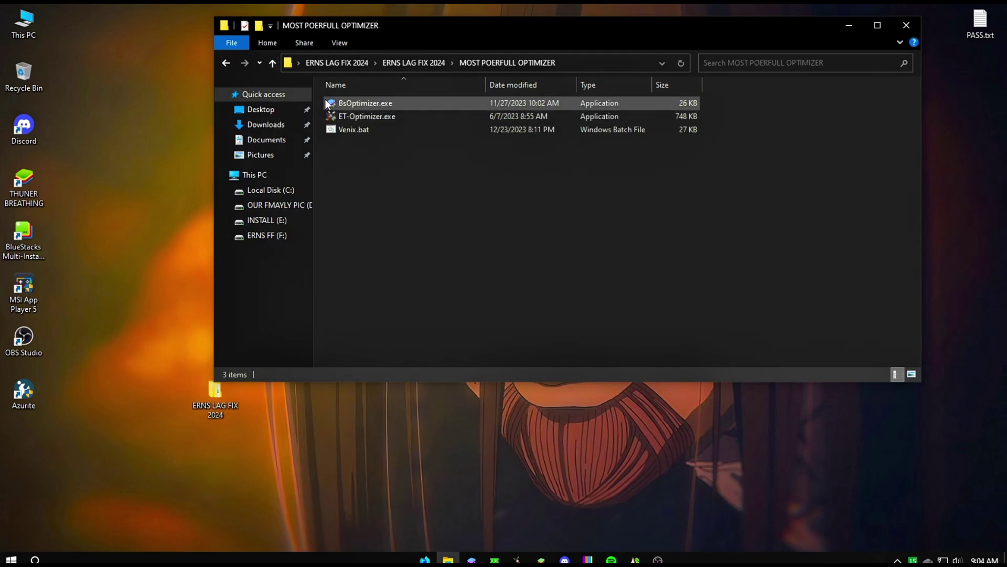
Run ET-Optimizer.exe as administrator.
{"action": "left_click_drag", "start_coordinate": [367, 191], "coordinate": [375, 102]}
{"action": "left_click", "coordinate": [357, 179]}
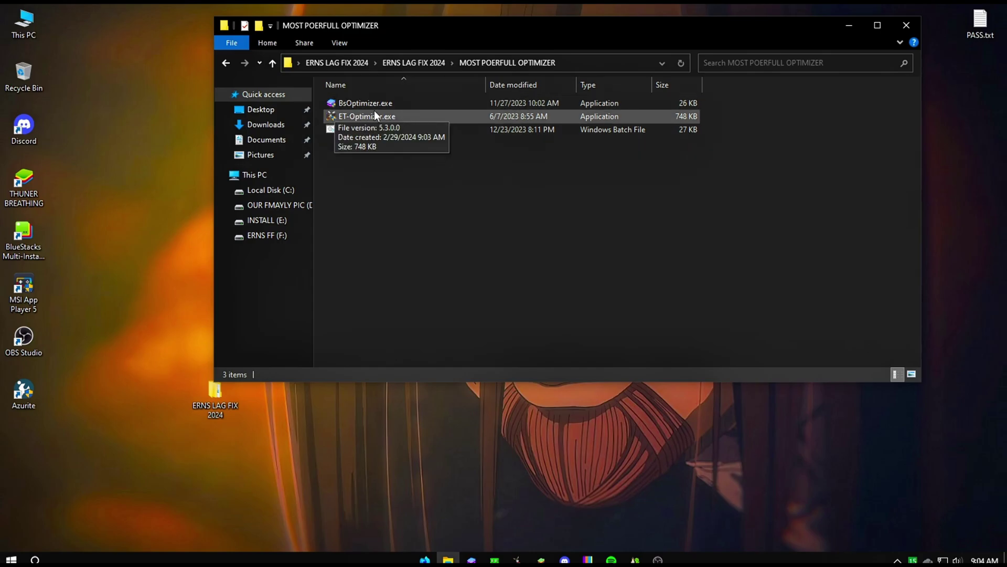
{"action": "left_click", "coordinate": [360, 114]}
{"action": "right_click", "coordinate": [354, 115]}
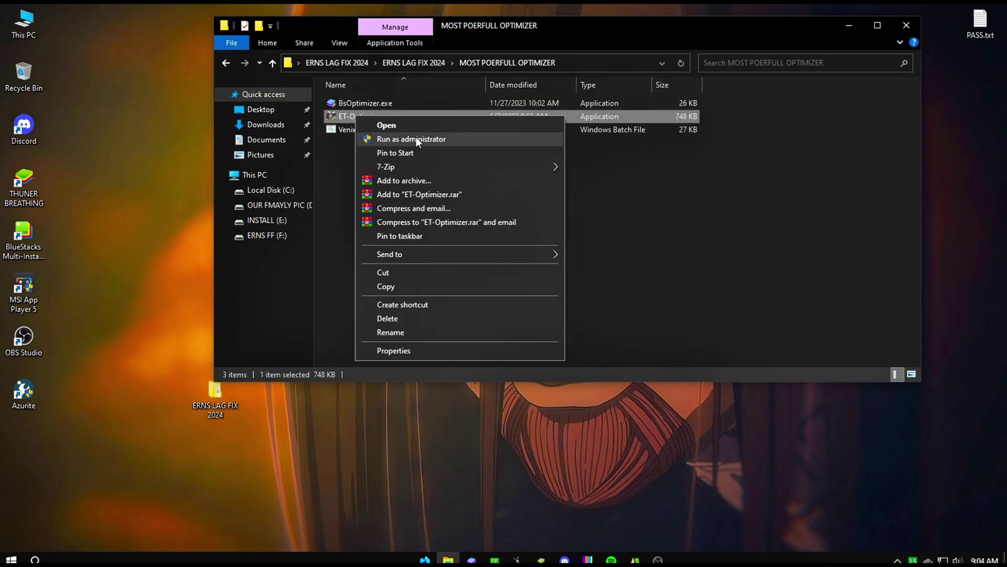
{"action": "left_click", "coordinate": [417, 138]}
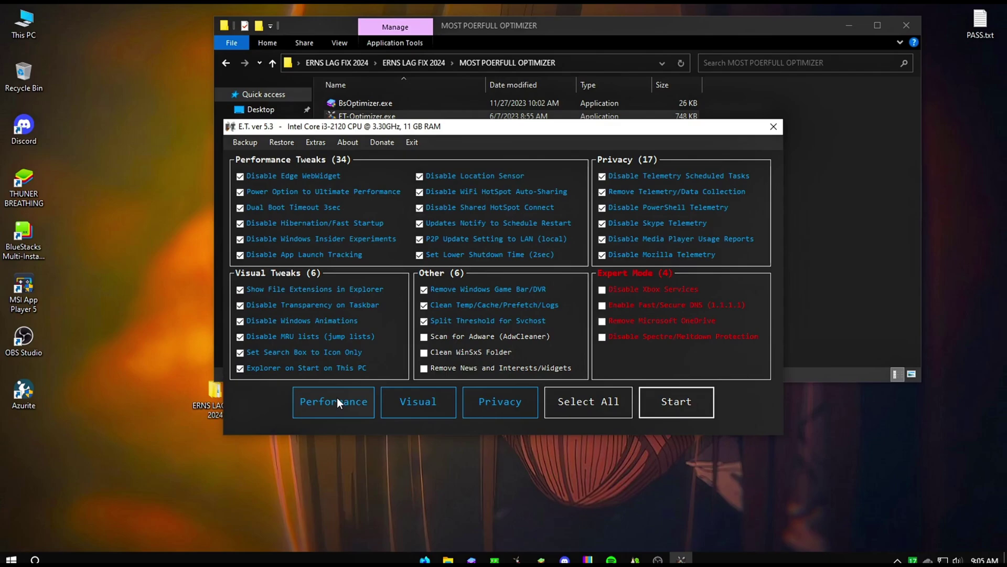
Untick all Performance Tweaks, enable Disable Xbox Services, and start Disk Cleanup from Extras.
{"action": "left_click", "coordinate": [337, 401]}
{"action": "left_click", "coordinate": [631, 291]}
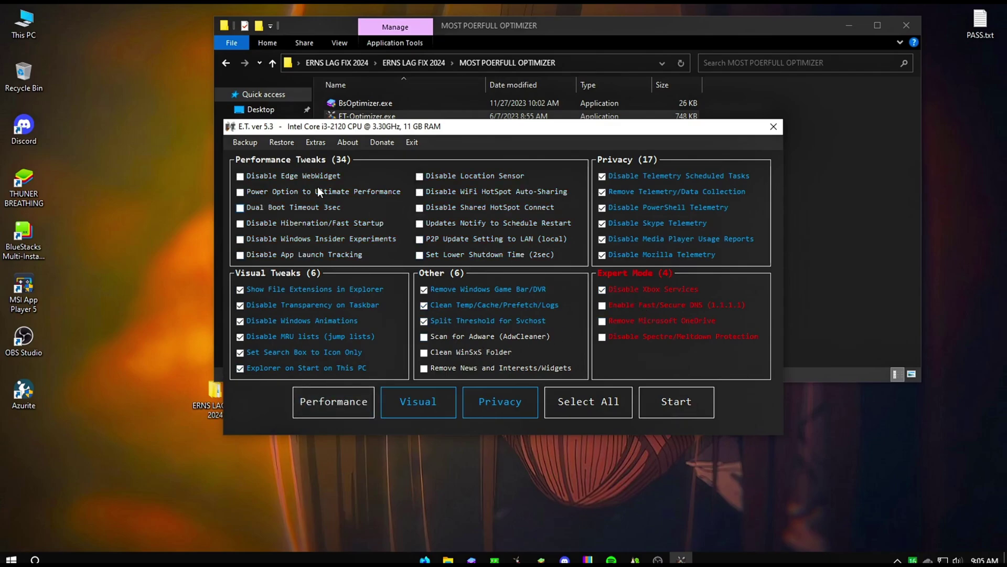
{"action": "left_click", "coordinate": [316, 142]}
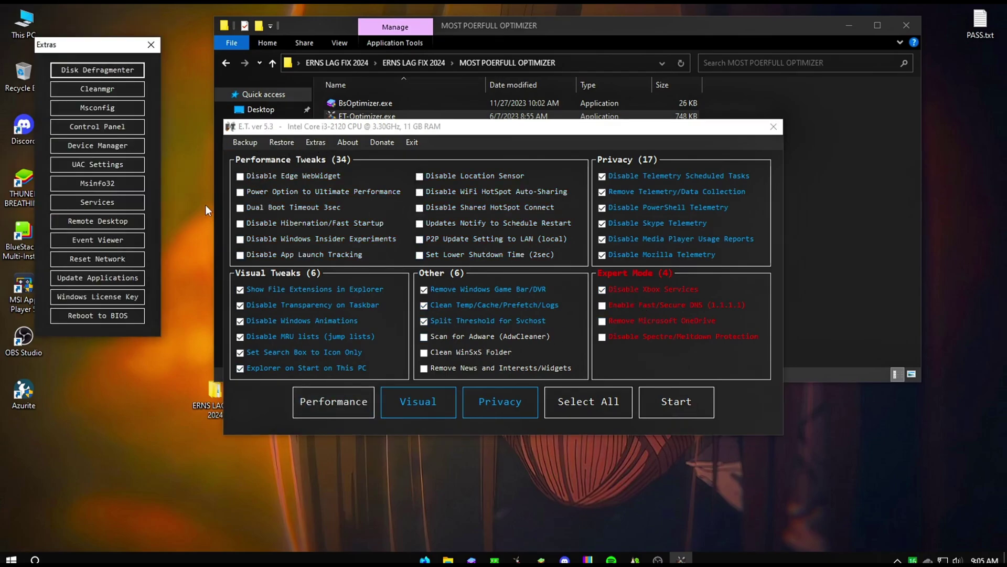
{"action": "left_click", "coordinate": [91, 93]}
Run Disk Cleanup on drive C: and permanently delete the selected junk files.
{"action": "left_click", "coordinate": [476, 286]}
{"action": "left_click", "coordinate": [474, 280]}
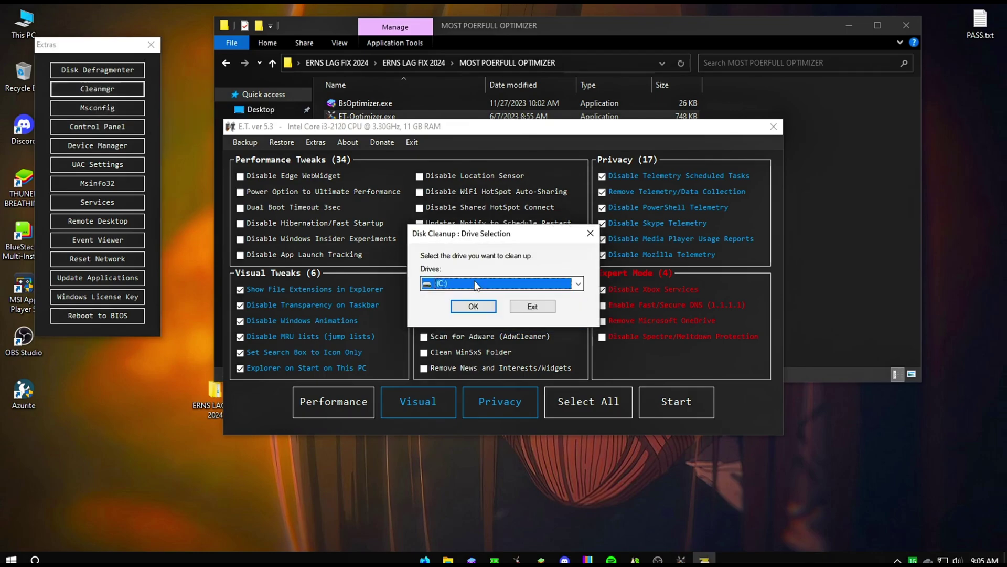
{"action": "left_click", "coordinate": [473, 306]}
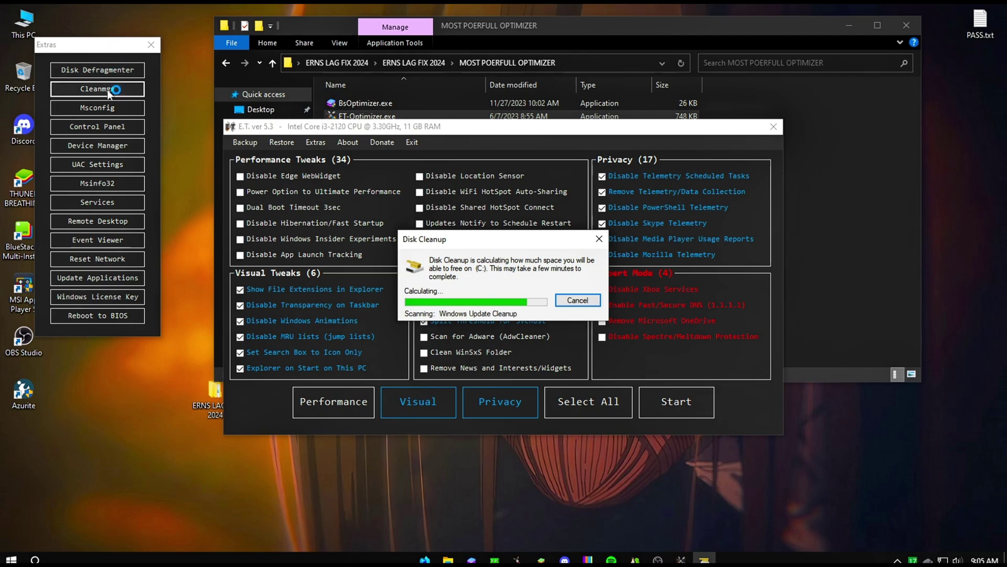
{"action": "left_click", "coordinate": [120, 126]}
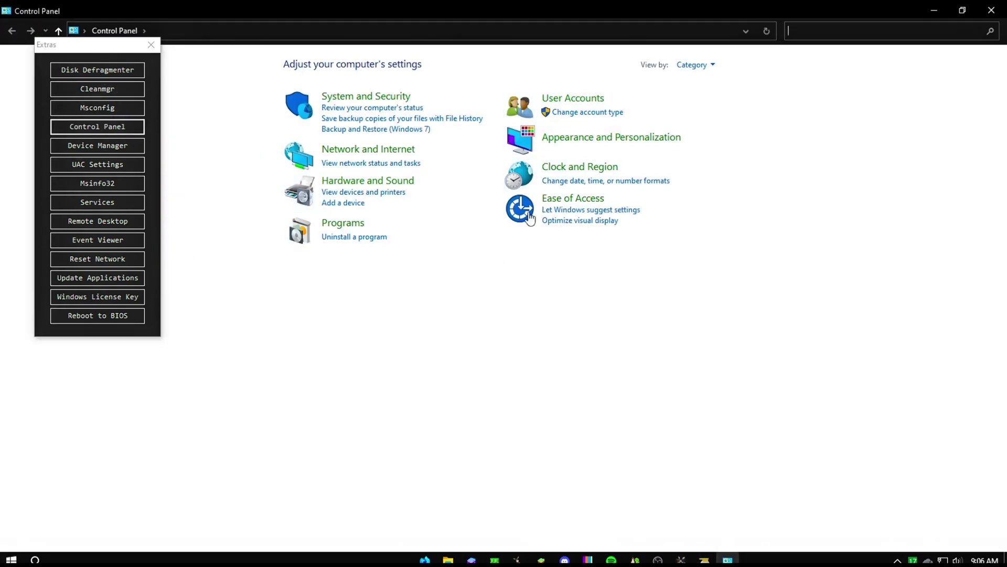
{"action": "left_click", "coordinate": [991, 11]}
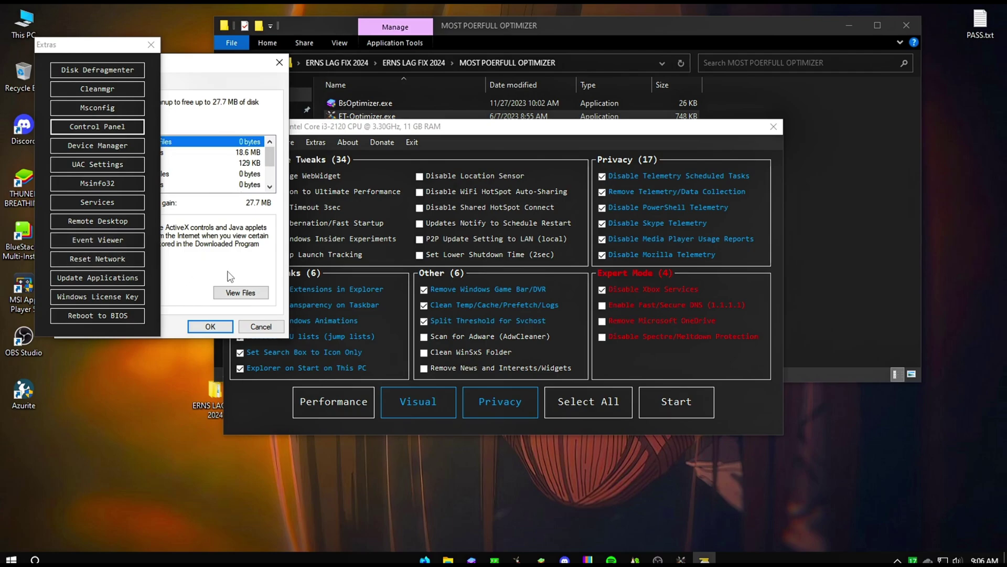
{"action": "left_click_drag", "start_coordinate": [205, 62], "coordinate": [551, 88]}
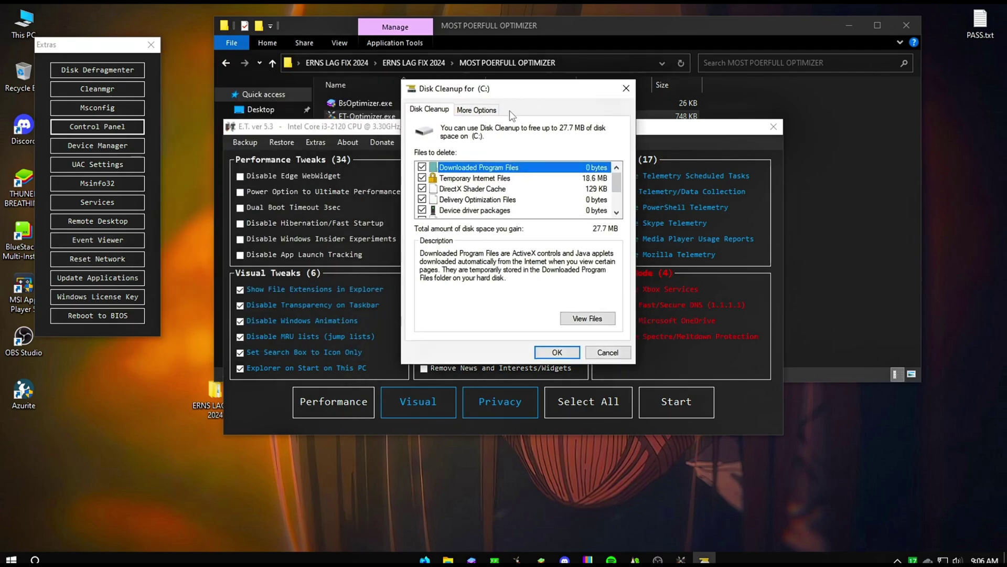
{"action": "scroll", "coordinate": [443, 204], "scroll_direction": "down", "scroll_amount": 3}
{"action": "left_click", "coordinate": [558, 352]}
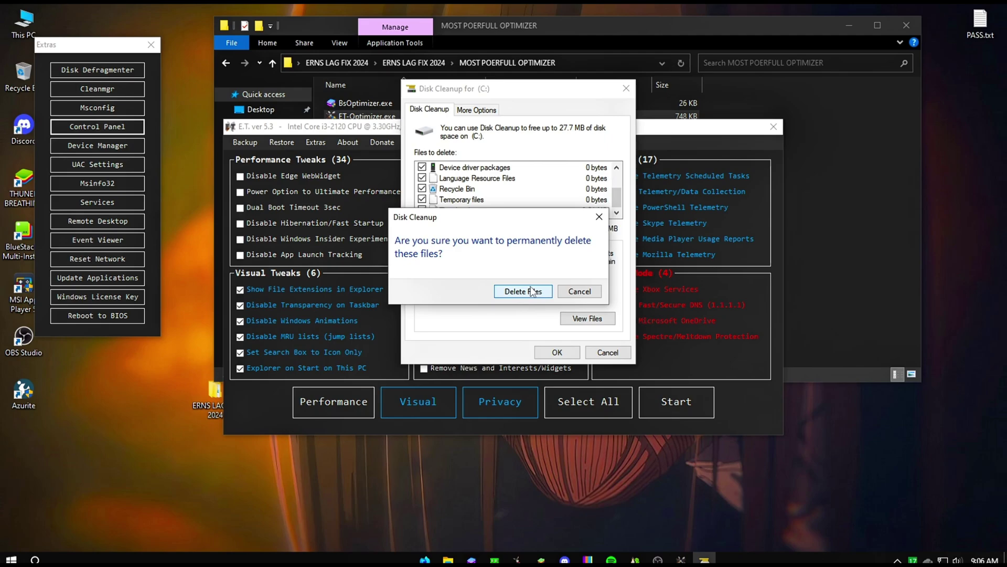
{"action": "left_click", "coordinate": [527, 291]}
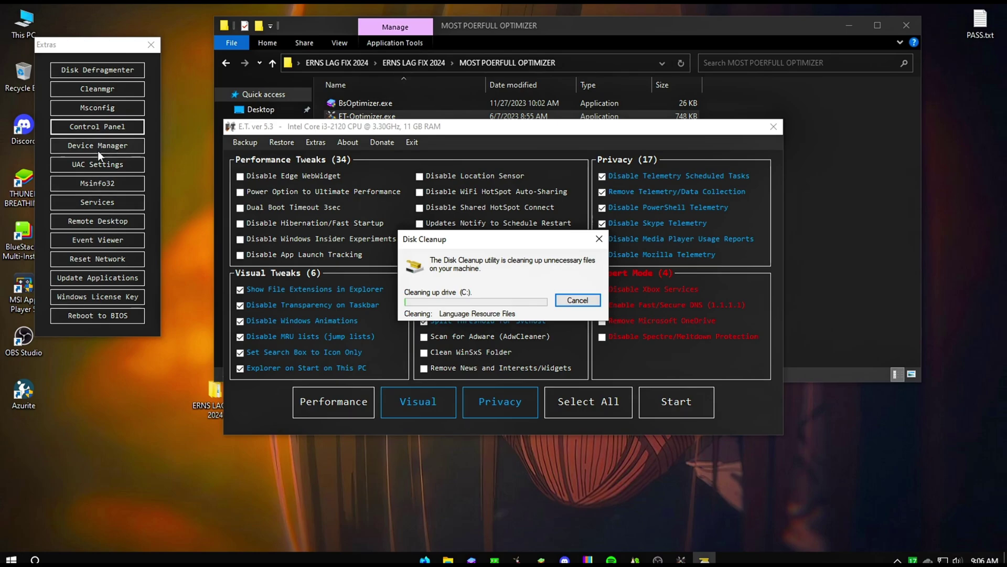
In Msconfig's advanced boot options, limit the number of processors, leaving boot debugging off.
{"action": "left_click", "coordinate": [109, 107]}
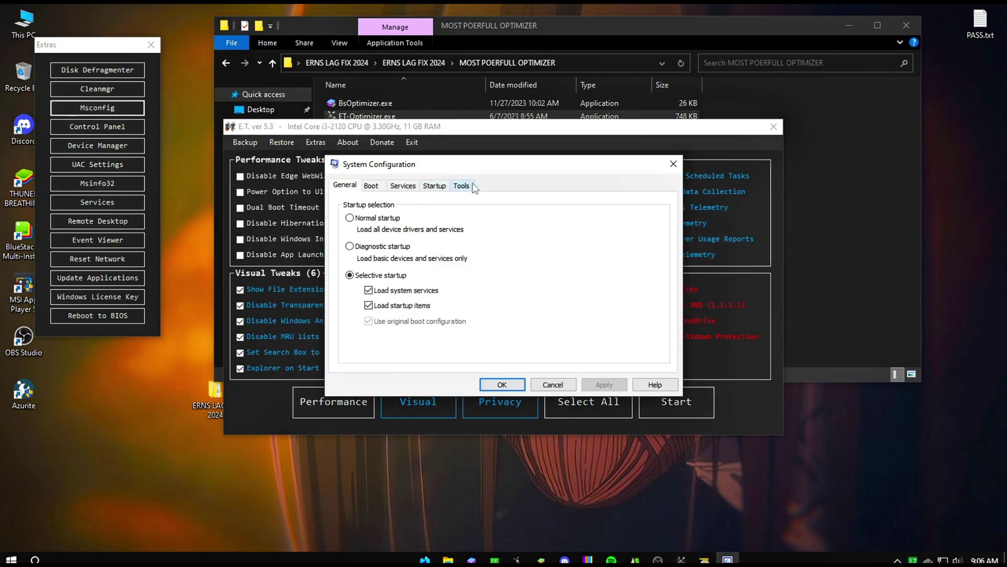
{"action": "left_click", "coordinate": [376, 186]}
{"action": "left_click", "coordinate": [398, 186]}
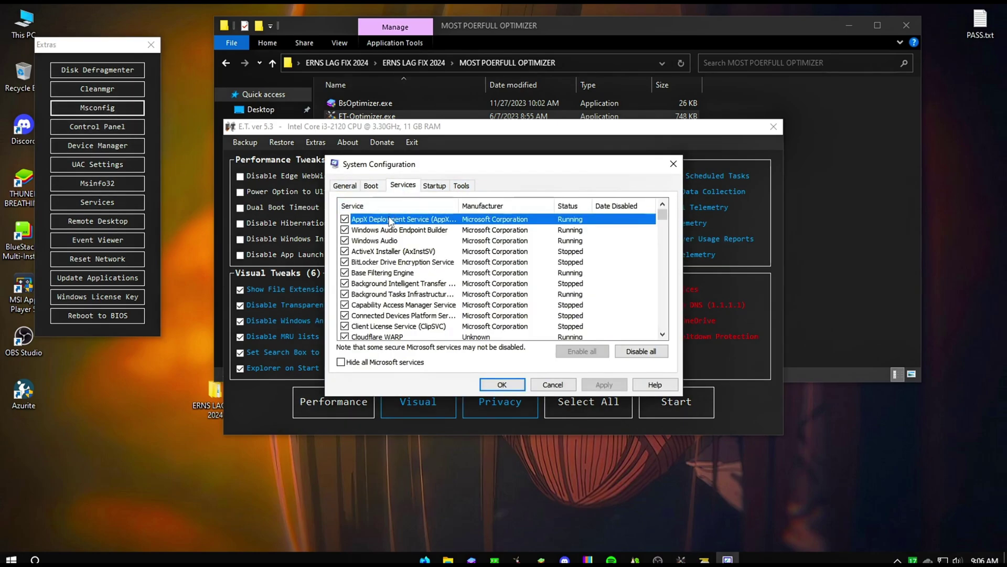
{"action": "left_click", "coordinate": [371, 186]}
{"action": "left_click", "coordinate": [378, 278]}
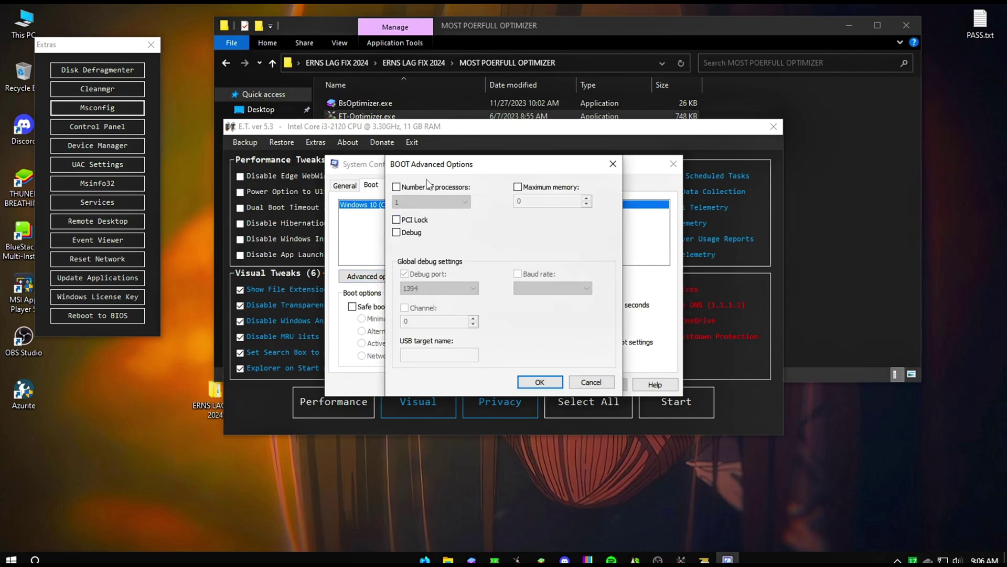
{"action": "left_click", "coordinate": [397, 187]}
{"action": "left_click", "coordinate": [431, 202]}
{"action": "left_click", "coordinate": [420, 231]}
{"action": "left_click", "coordinate": [397, 232]}
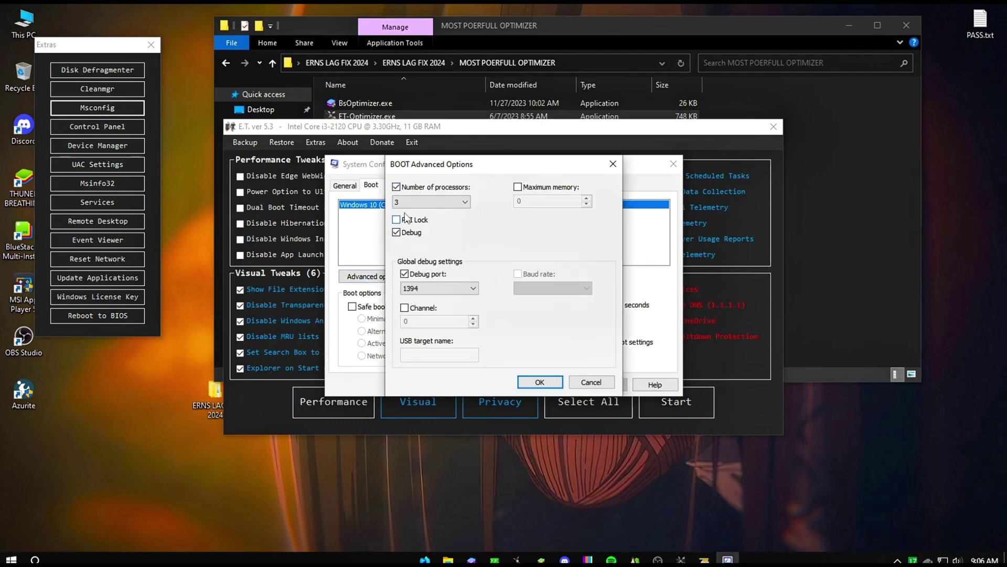
{"action": "left_click", "coordinate": [431, 201]}
{"action": "left_click", "coordinate": [412, 243]}
{"action": "left_click", "coordinate": [409, 233]}
Save and apply the boot changes, then exit without restarting.
{"action": "left_click", "coordinate": [540, 382]}
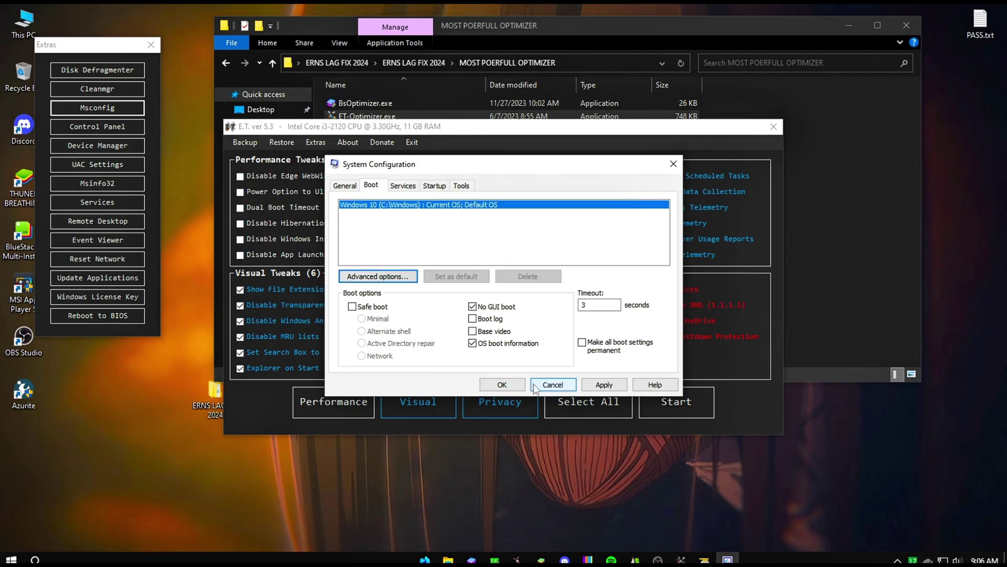
{"action": "left_click", "coordinate": [604, 385]}
{"action": "left_click", "coordinate": [502, 385]}
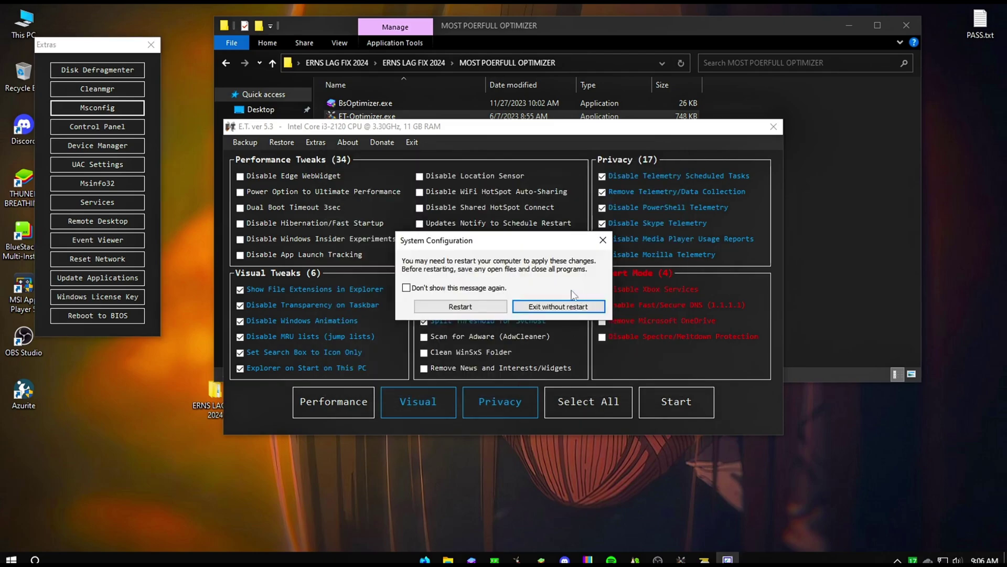
{"action": "left_click", "coordinate": [571, 304]}
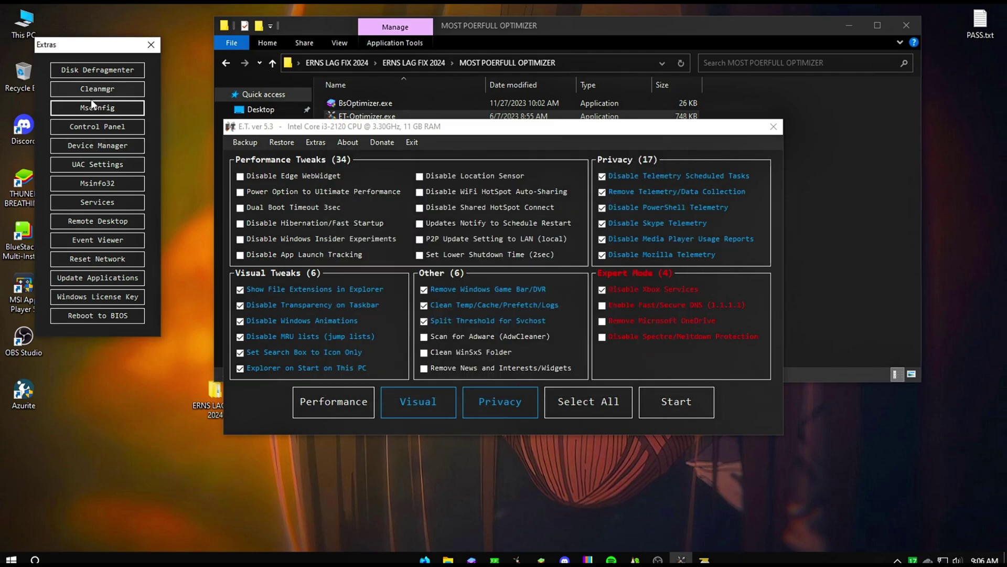
Select all tweaks except Performance, run them, and dismiss the completion message.
{"action": "left_click", "coordinate": [152, 45]}
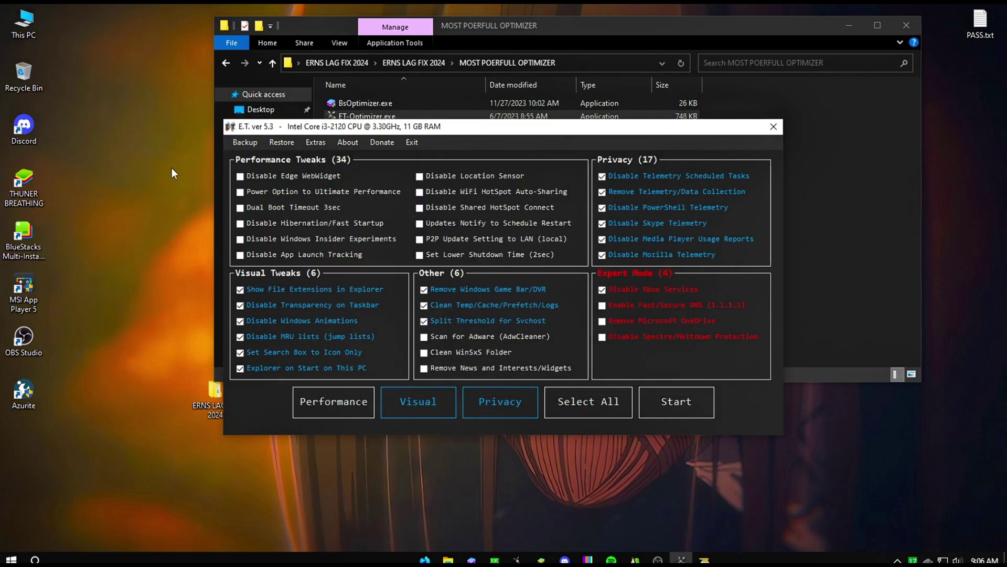
{"action": "left_click", "coordinate": [607, 406]}
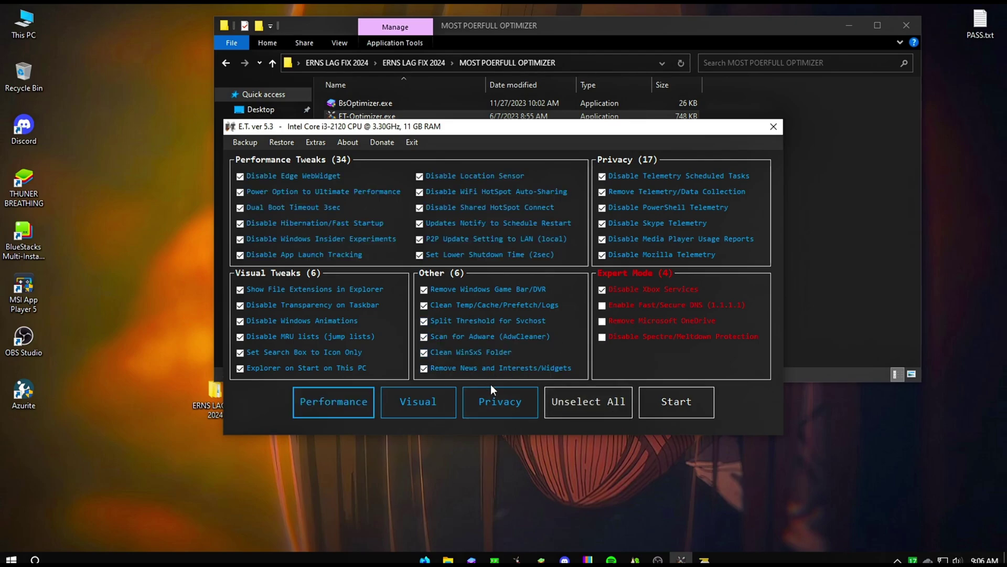
{"action": "left_click", "coordinate": [307, 398]}
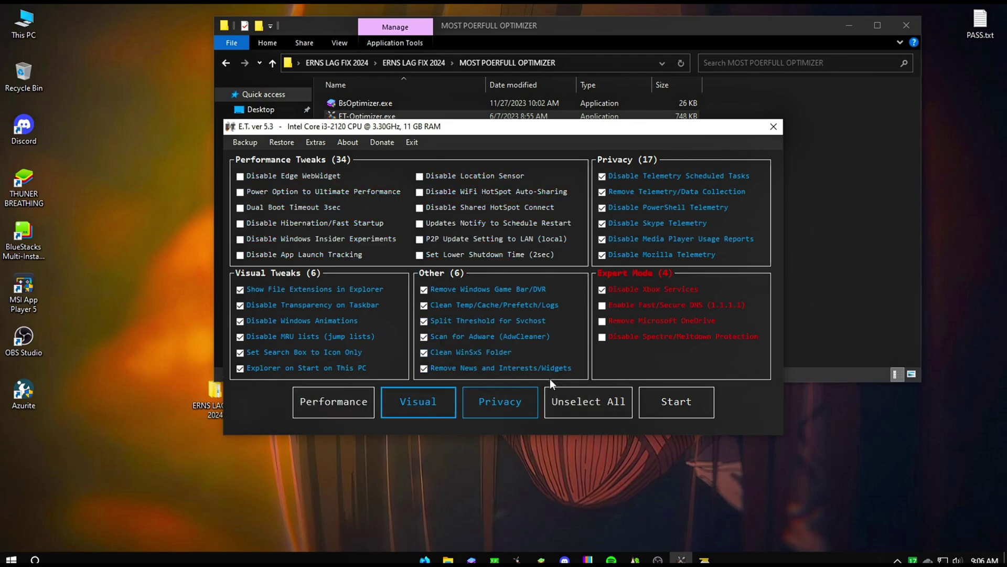
{"action": "left_click", "coordinate": [689, 411]}
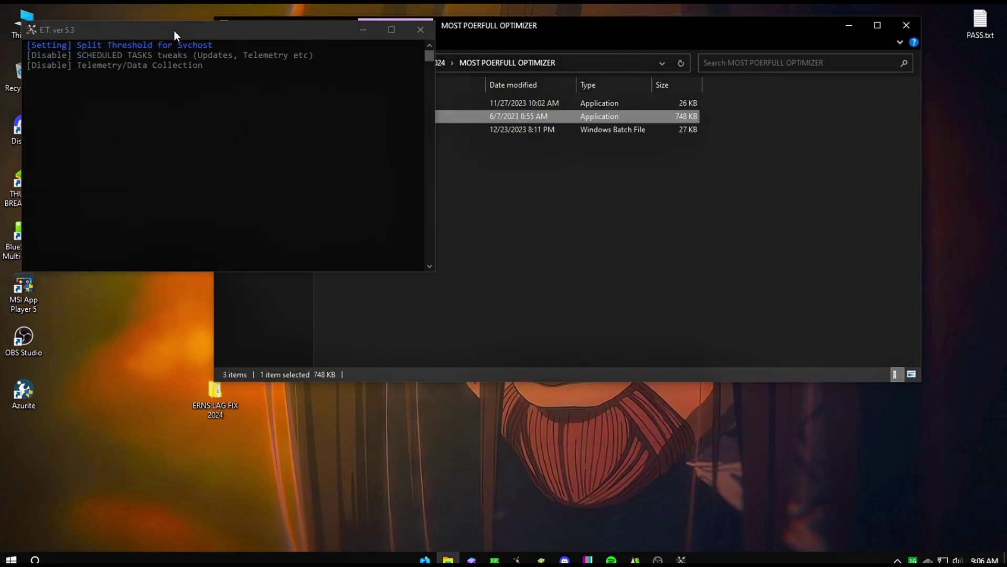
{"action": "left_click_drag", "start_coordinate": [174, 30], "coordinate": [306, 105]}
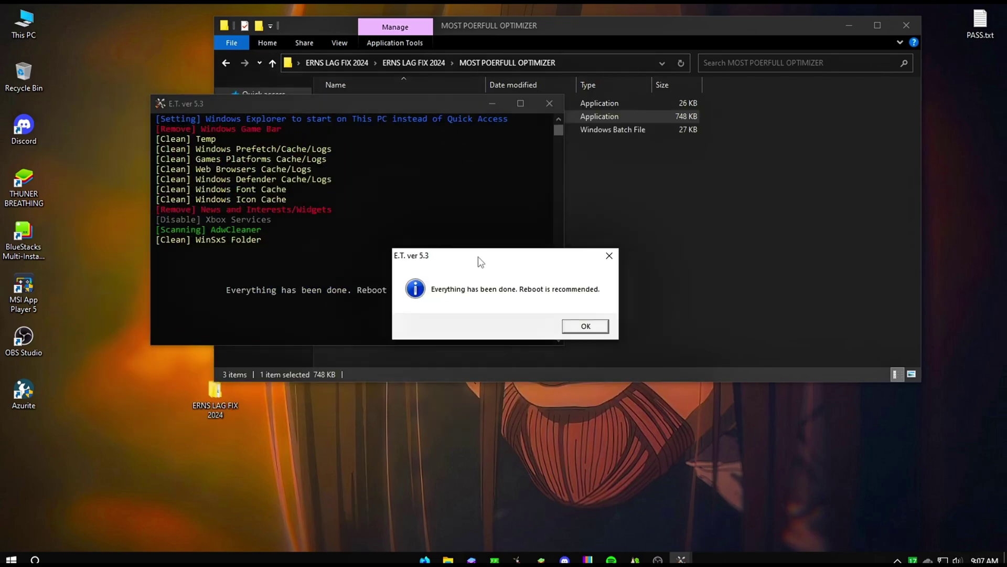
{"action": "left_click", "coordinate": [609, 256]}
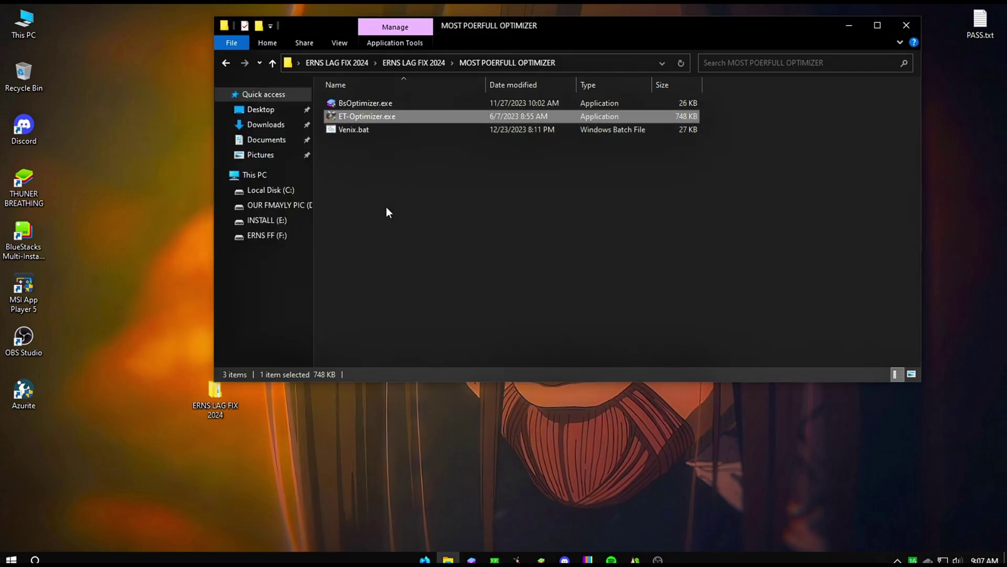
Run Venix.bat as administrator and choose the Booster option 4.
{"action": "left_click", "coordinate": [364, 131]}
{"action": "right_click", "coordinate": [344, 132]}
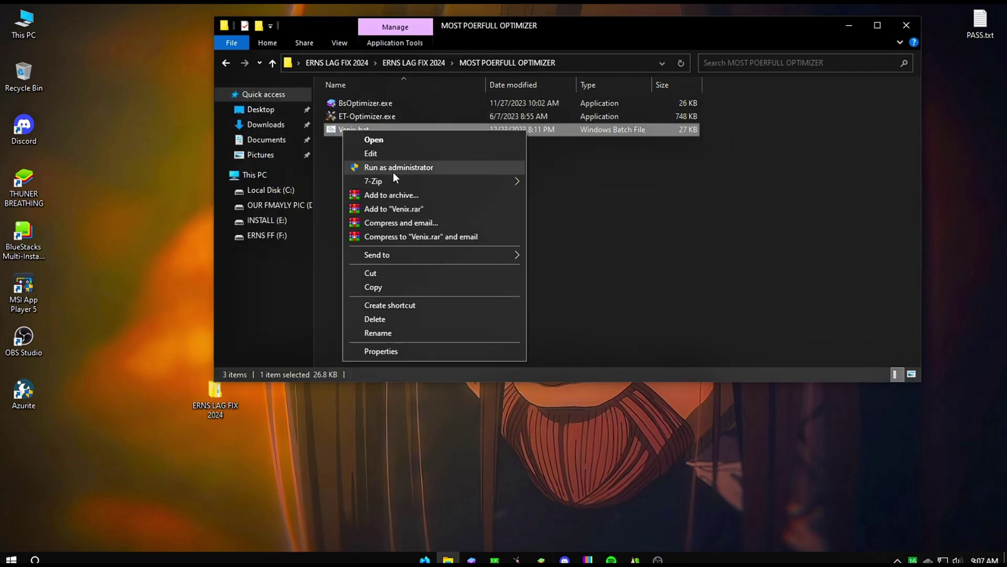
{"action": "left_click", "coordinate": [392, 167]}
{"action": "left_click_drag", "start_coordinate": [279, 117], "coordinate": [295, 110]}
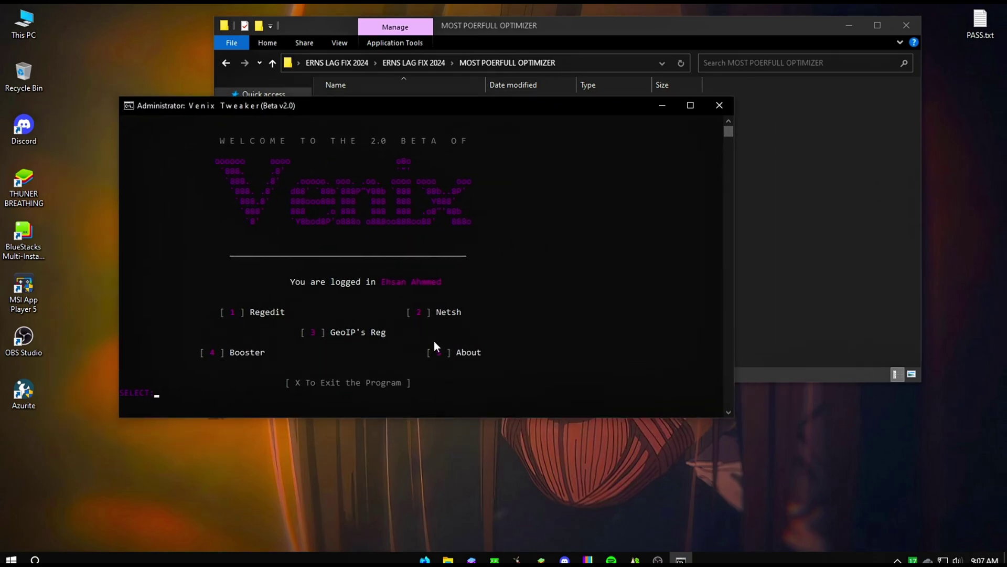
{"action": "type", "text": "1"}
{"action": "key", "text": "BackSpace"}
{"action": "type", "text": "4"}
{"action": "key", "text": "Return"}
Close the Venix Tweaker console and refresh the folder listing.
{"action": "left_click", "coordinate": [720, 105]}
{"action": "right_click", "coordinate": [377, 210]}
{"action": "left_click", "coordinate": [408, 263]}
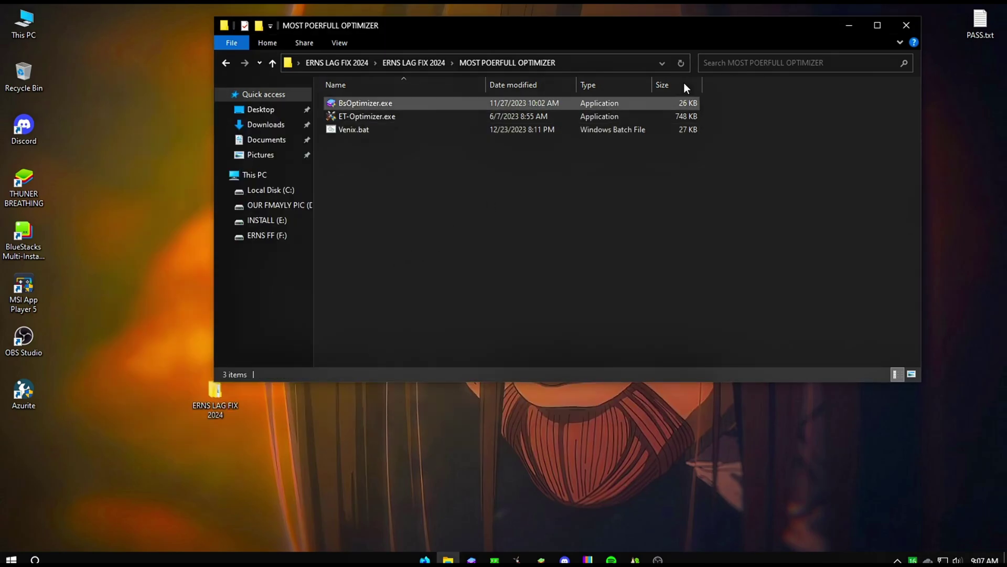
Restart the PC from the Start menu's power options, then reopen Start after reboot.
{"action": "left_click_drag", "start_coordinate": [783, 29], "coordinate": [697, 42]}
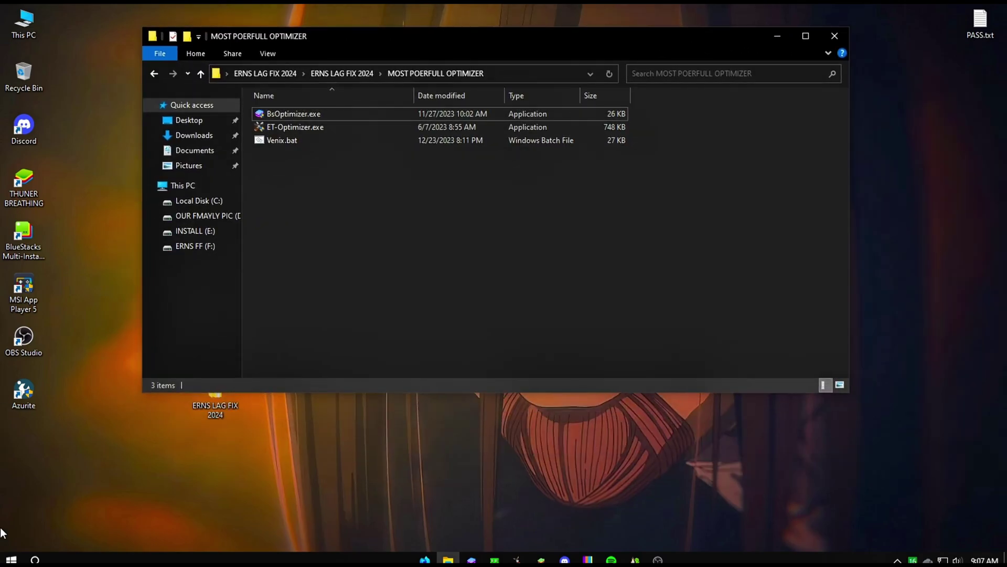
{"action": "left_click", "coordinate": [11, 560]}
{"action": "left_click", "coordinate": [16, 536]}
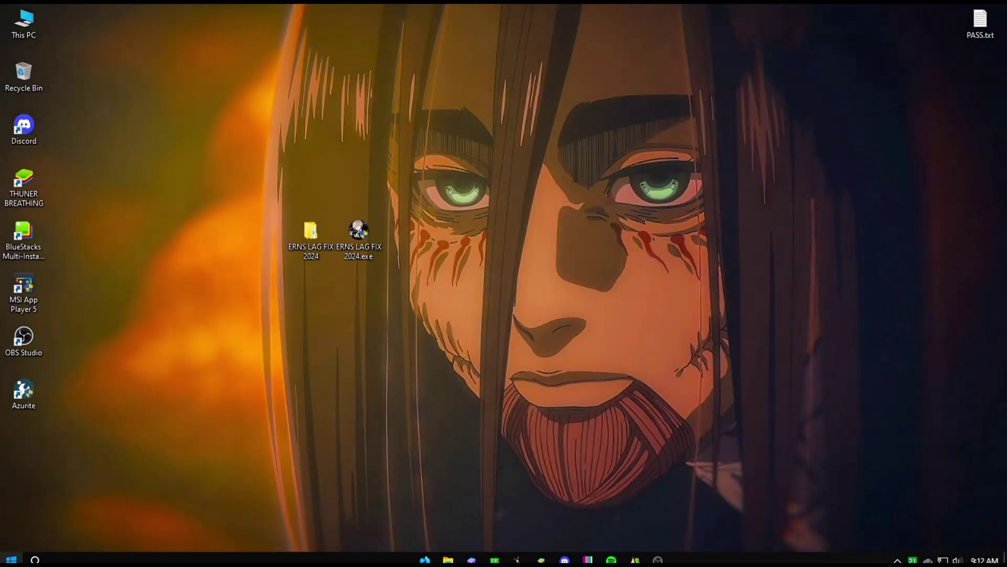
{"action": "left_click", "coordinate": [11, 559]}
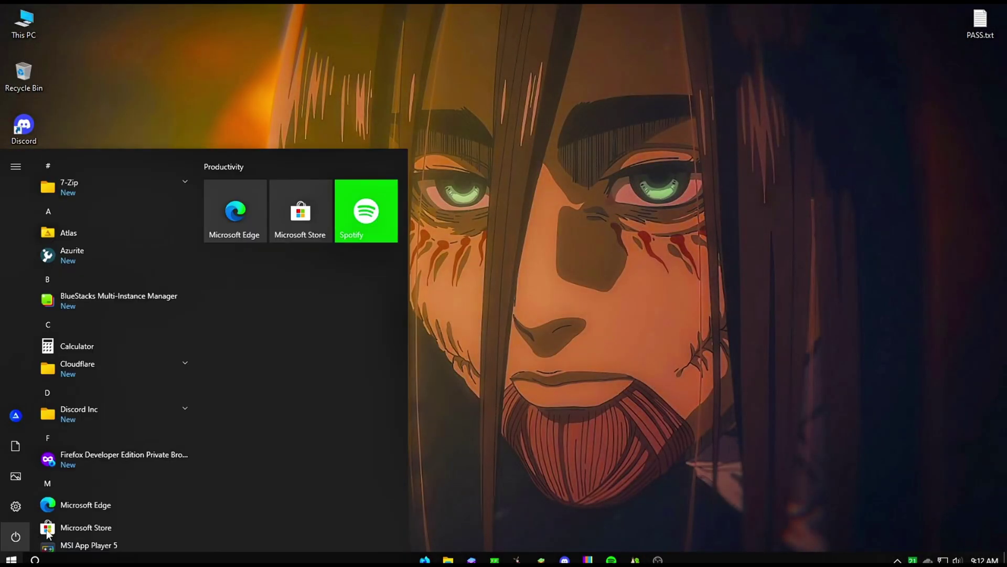
Open Settings' Gaming section and switch Xbox Game Bar off.
{"action": "left_click", "coordinate": [16, 506]}
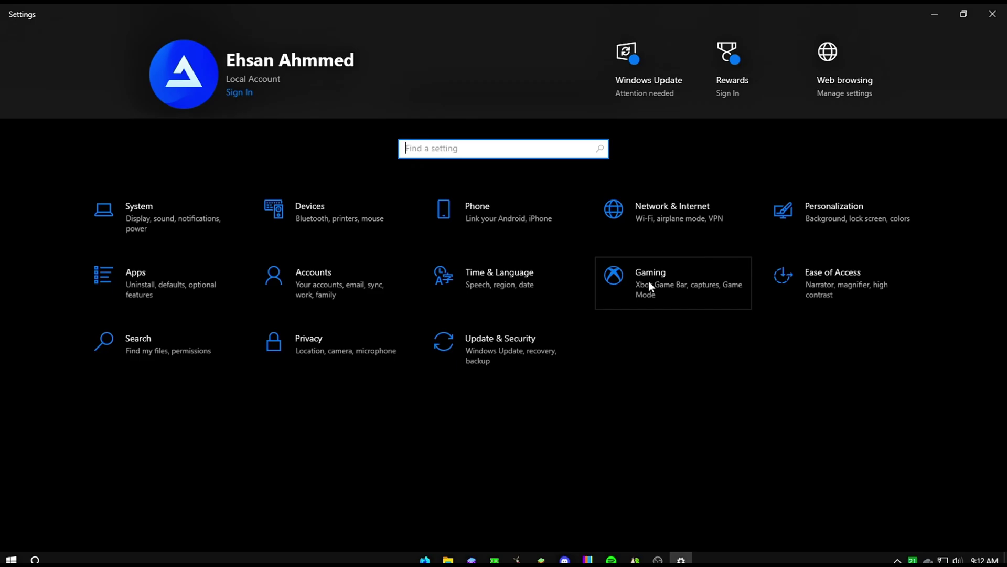
{"action": "left_click", "coordinate": [650, 284]}
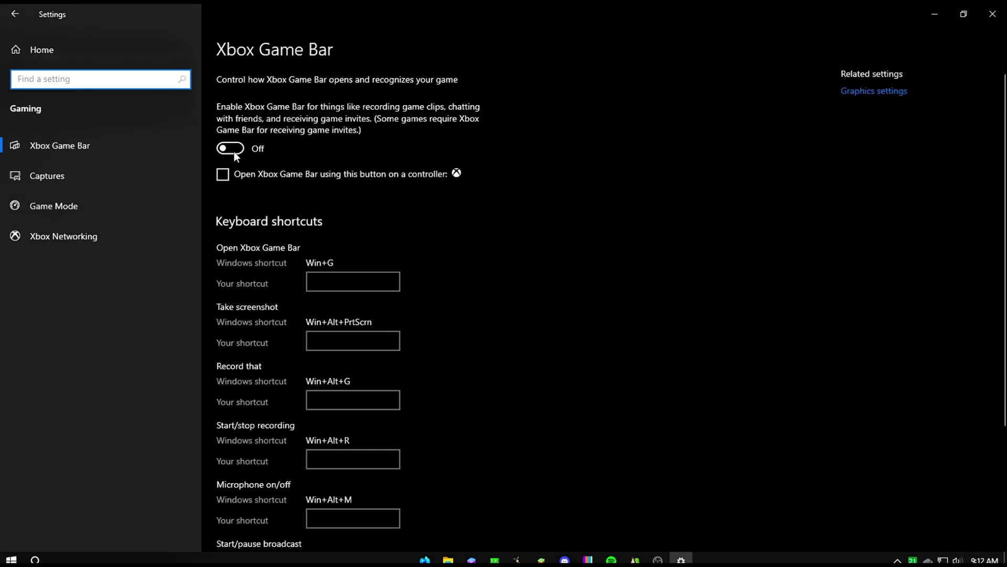
{"action": "left_click", "coordinate": [234, 150]}
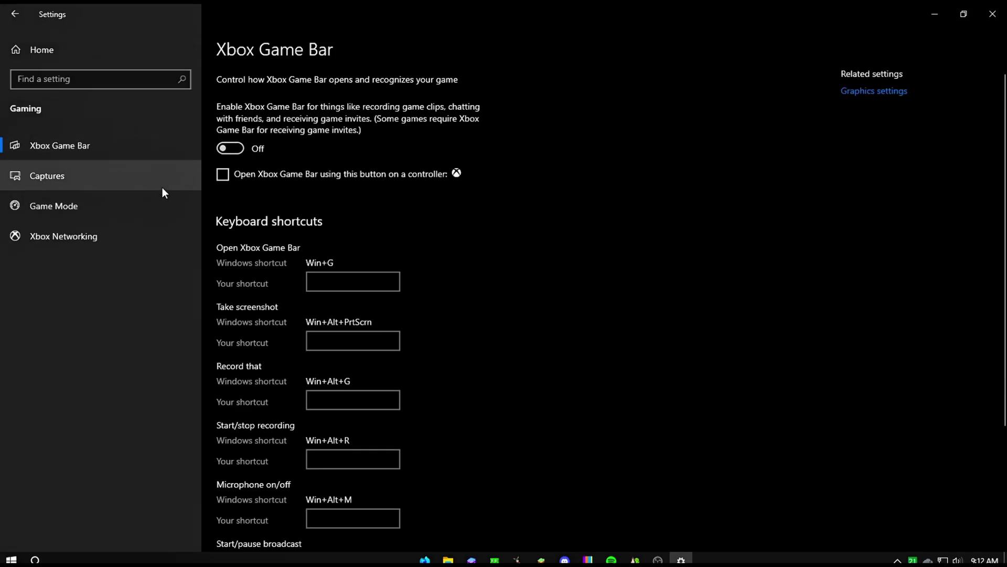
Turn Game Mode on, then go back to the Settings home page.
{"action": "left_click", "coordinate": [139, 188]}
{"action": "left_click", "coordinate": [44, 217]}
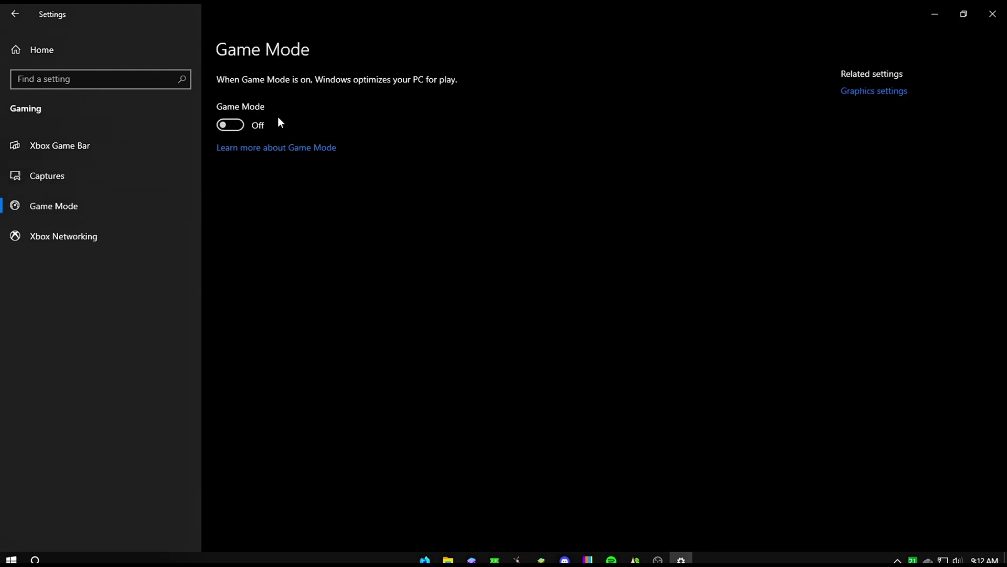
{"action": "left_click", "coordinate": [227, 125]}
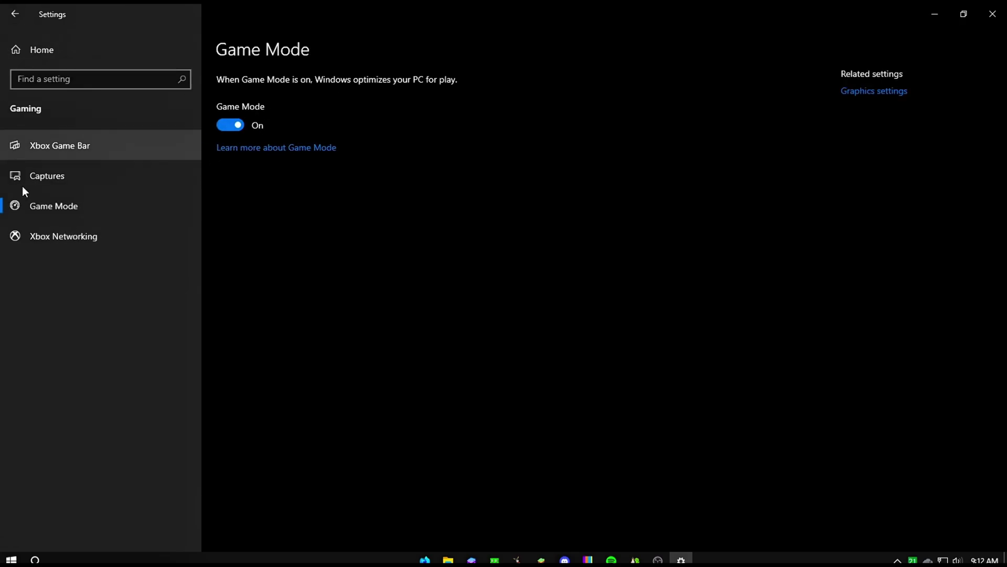
{"action": "left_click", "coordinate": [58, 237]}
{"action": "left_click", "coordinate": [78, 205]}
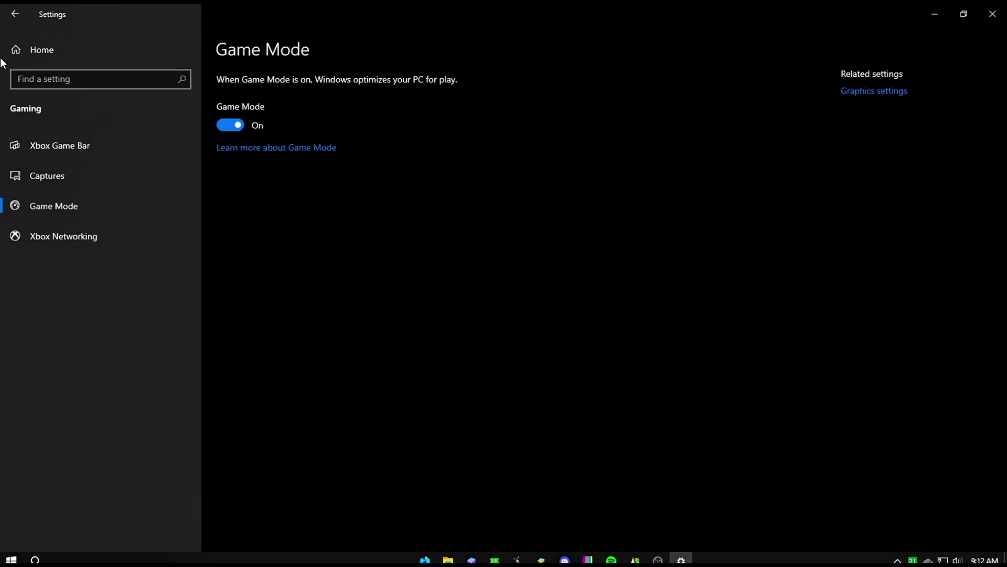
{"action": "left_click", "coordinate": [12, 23]}
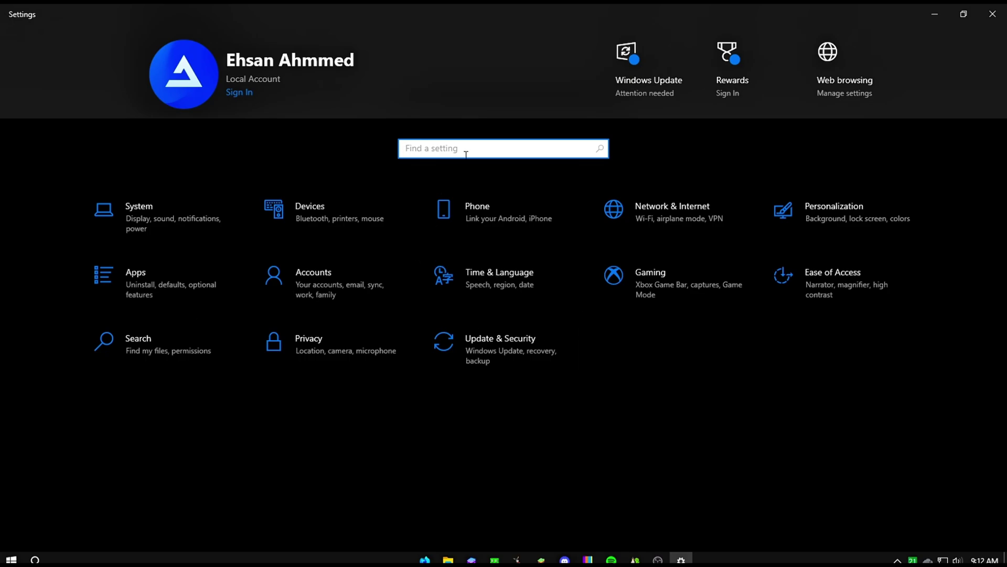
Search GPU for Graphics settings and add Bluestacks.exe from C:\Program Files\BlueStacks.
{"action": "type", "text": "GPU"}
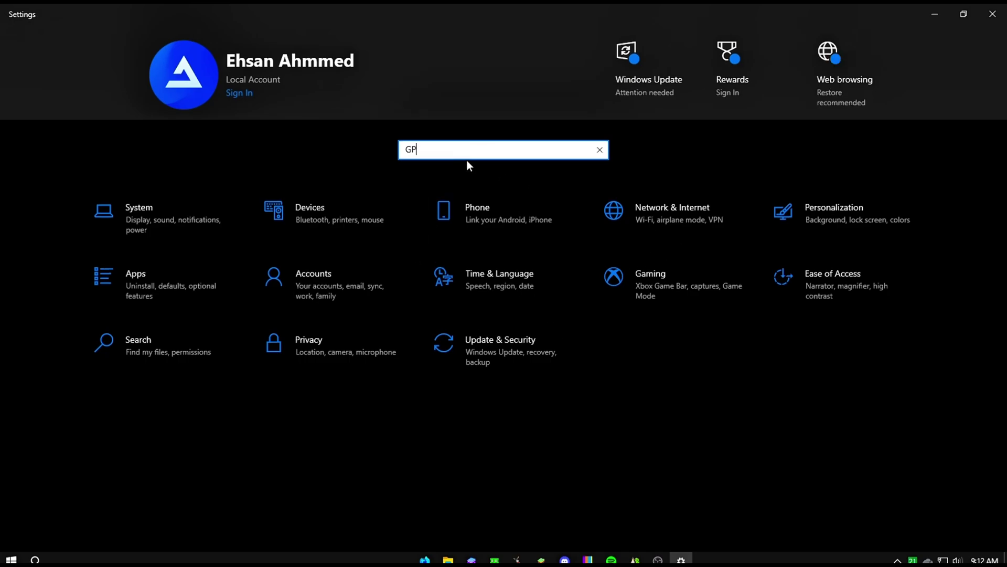
{"action": "left_click", "coordinate": [458, 174]}
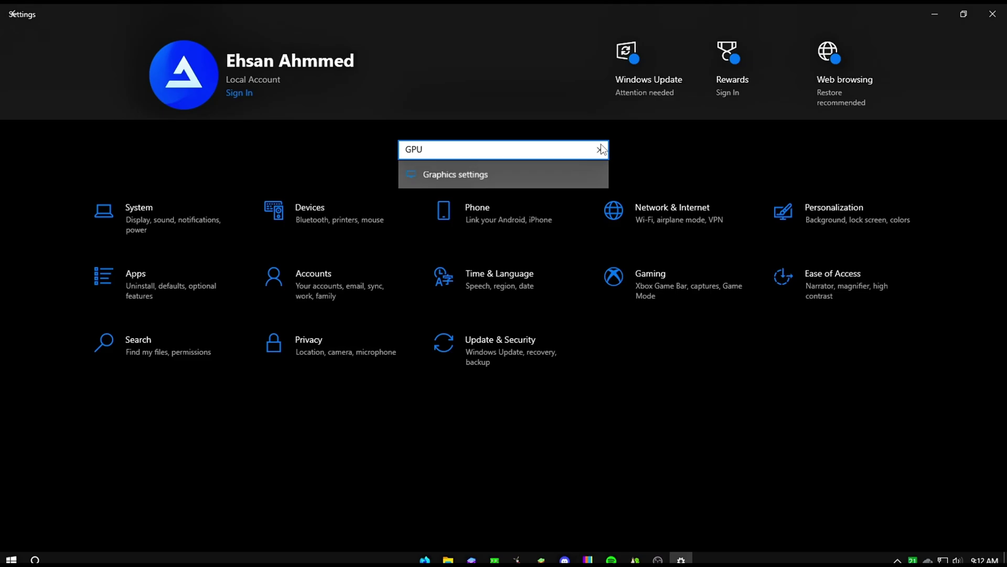
{"action": "left_click", "coordinate": [68, 202]}
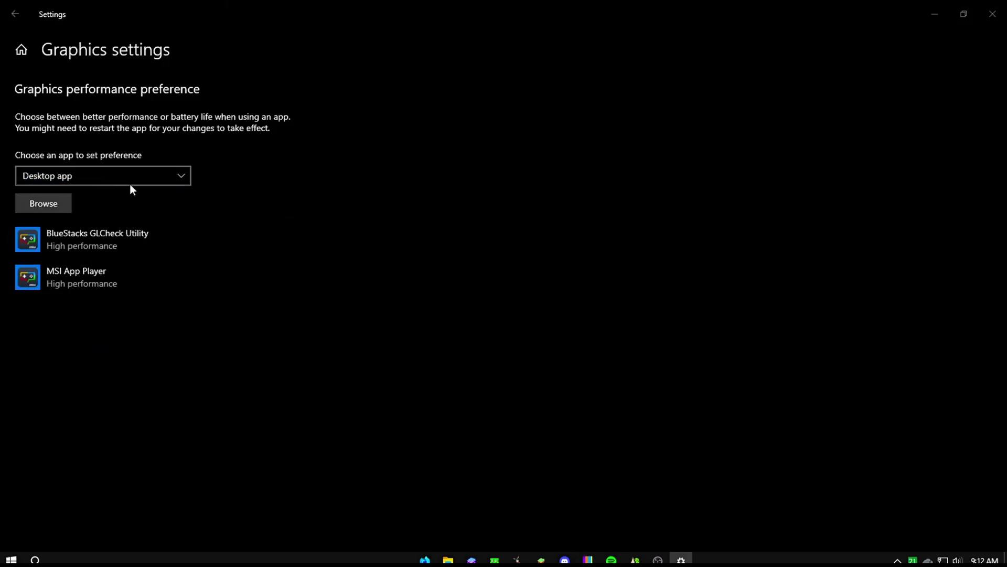
{"action": "double_click", "coordinate": [178, 96]}
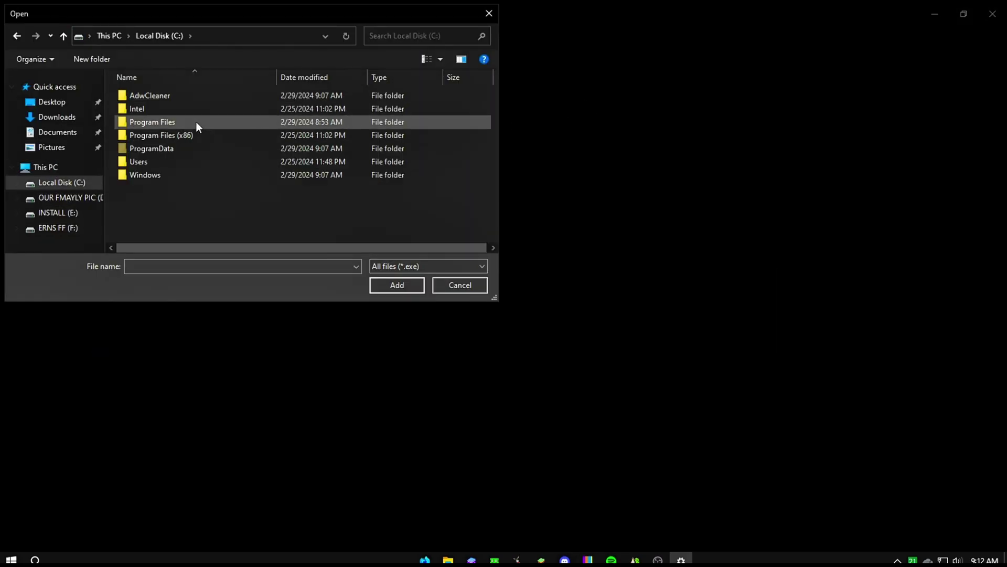
{"action": "double_click", "coordinate": [196, 122]}
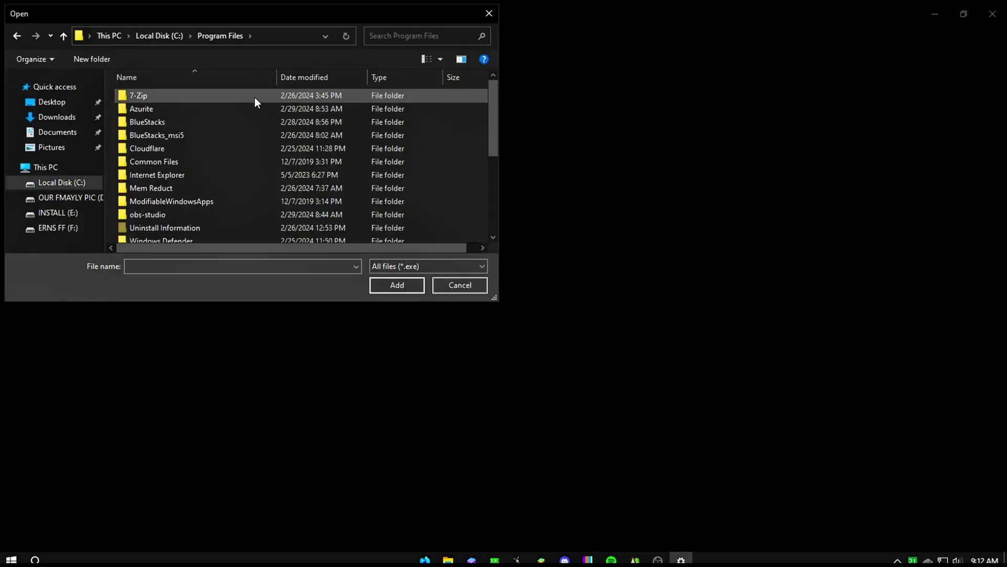
{"action": "double_click", "coordinate": [229, 122]}
{"action": "scroll", "coordinate": [211, 124], "scroll_direction": "down", "scroll_amount": 1}
{"action": "scroll", "coordinate": [212, 125], "scroll_direction": "up", "scroll_amount": 1}
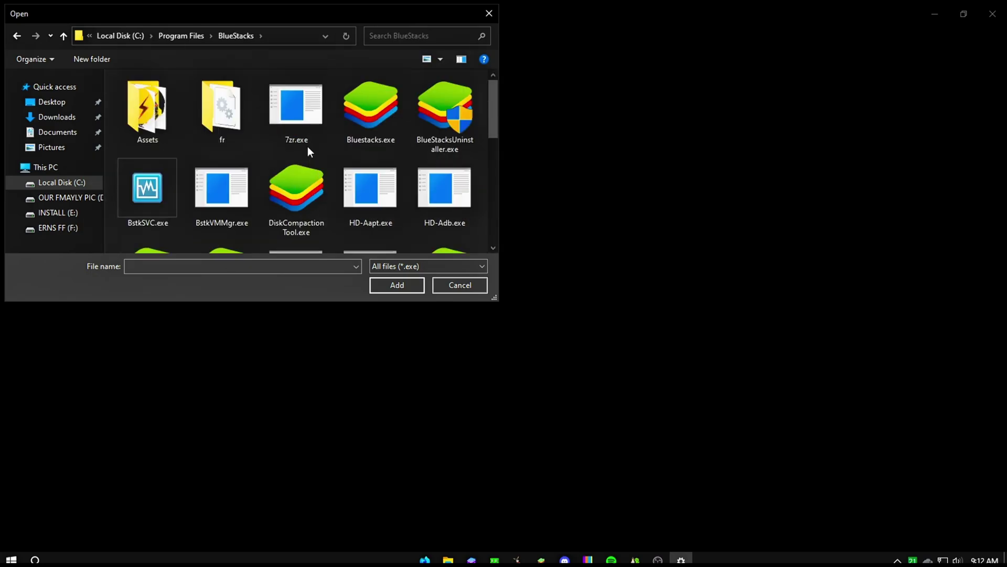
{"action": "left_click", "coordinate": [370, 113]}
{"action": "left_click", "coordinate": [412, 289]}
Set BlueStacks 4's graphics preference to High performance.
{"action": "left_click", "coordinate": [127, 257]}
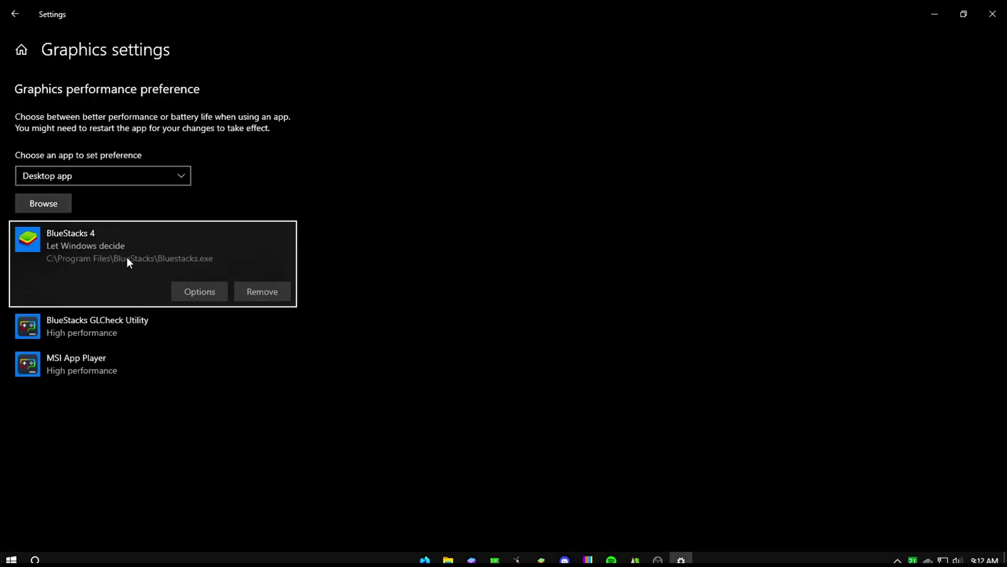
{"action": "left_click", "coordinate": [219, 294]}
{"action": "left_click", "coordinate": [436, 306]}
{"action": "left_click", "coordinate": [427, 351]}
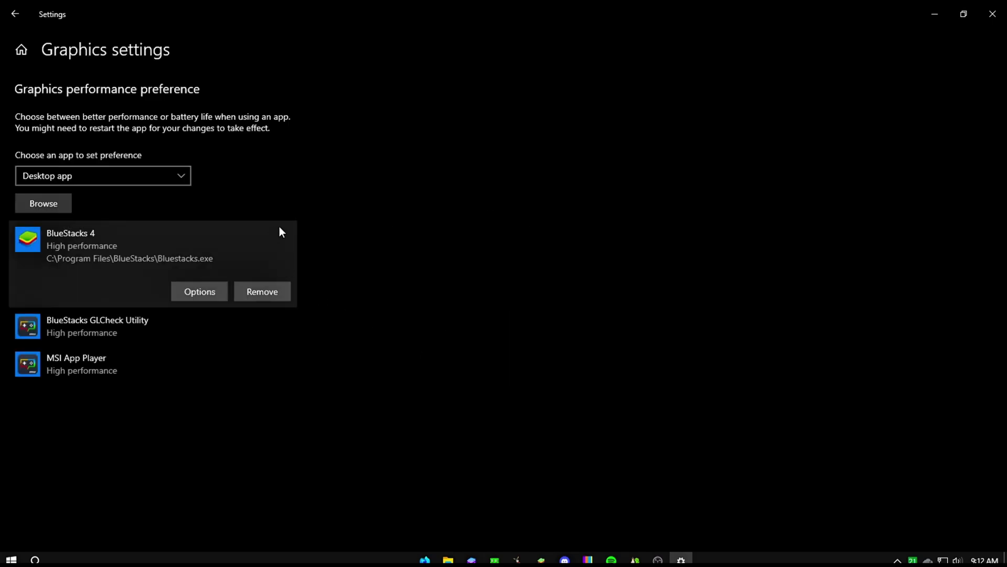
Add HD-Player.exe, give BlueStacks Android Host High performance, and close Settings.
{"action": "left_click", "coordinate": [62, 207]}
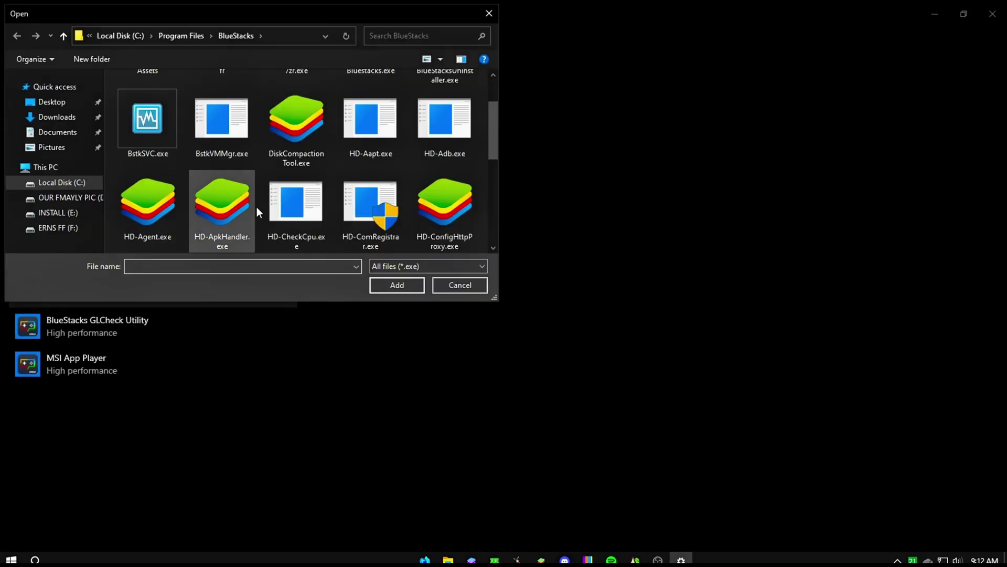
{"action": "scroll", "coordinate": [257, 210], "scroll_direction": "down", "scroll_amount": 2}
{"action": "left_click", "coordinate": [131, 216]}
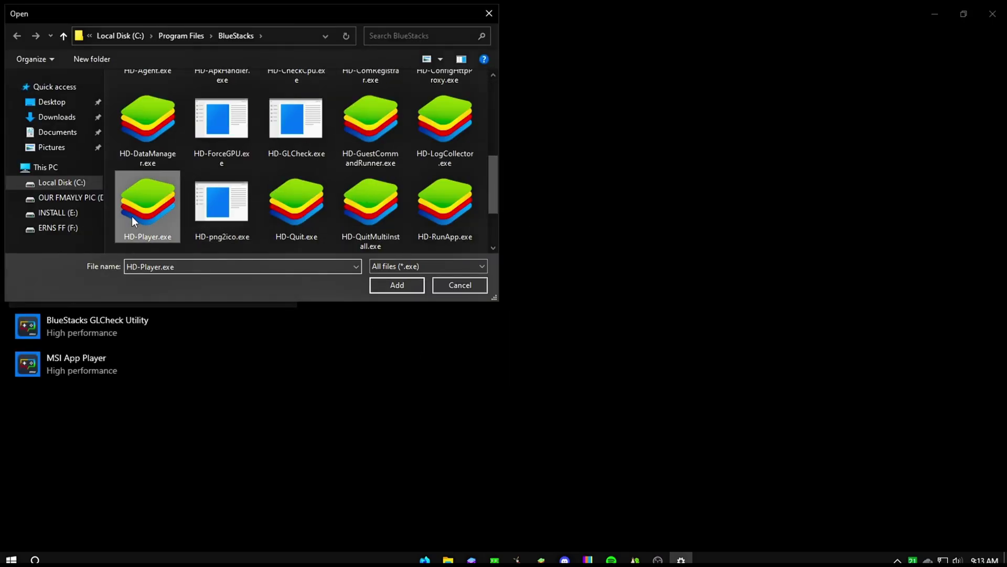
{"action": "left_click", "coordinate": [383, 284]}
{"action": "left_click", "coordinate": [193, 334]}
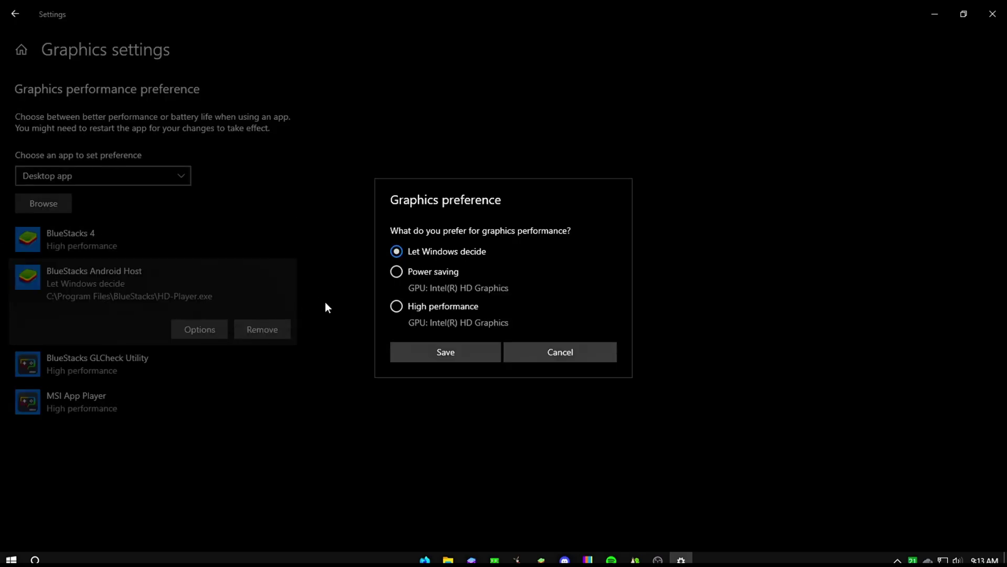
{"action": "left_click", "coordinate": [396, 306]}
{"action": "left_click", "coordinate": [441, 350]}
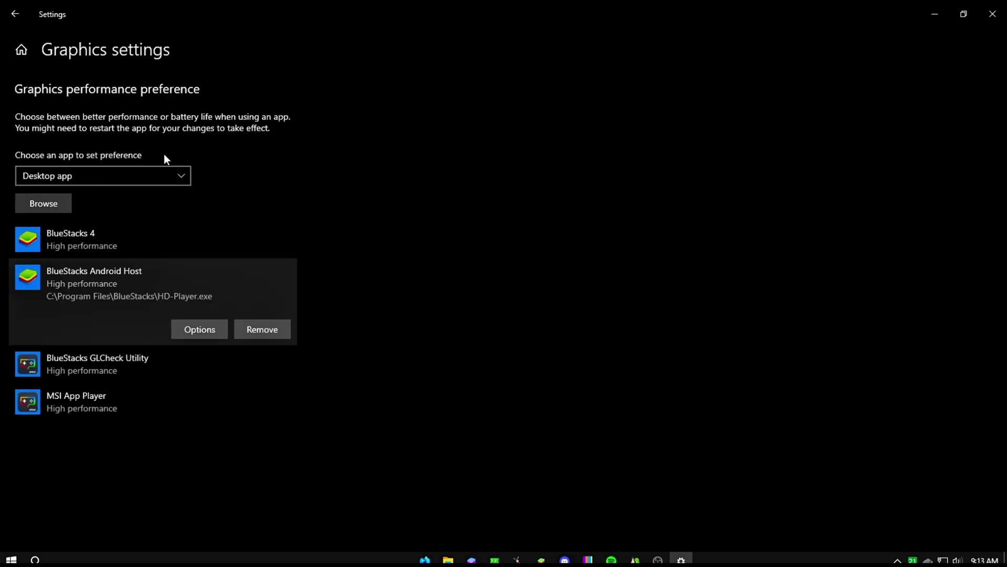
{"action": "left_click", "coordinate": [993, 14]}
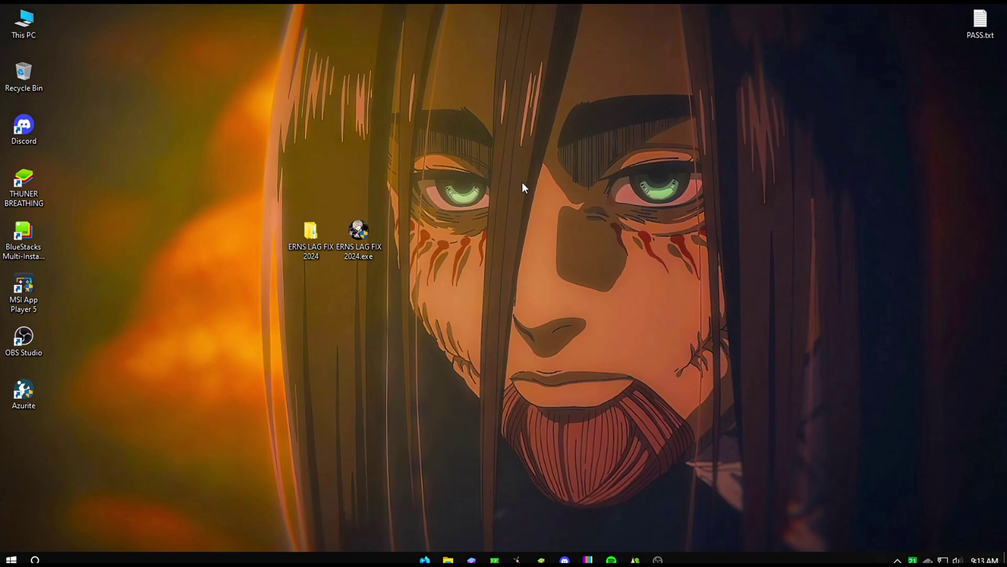
Refresh the desktop, browse the Start app list, then switch to Discord's ERNS FF FAMILY server.
{"action": "right_click", "coordinate": [474, 111]}
{"action": "left_click", "coordinate": [527, 150]}
{"action": "left_click", "coordinate": [11, 559]}
{"action": "scroll", "coordinate": [100, 498], "scroll_direction": "down", "scroll_amount": 5}
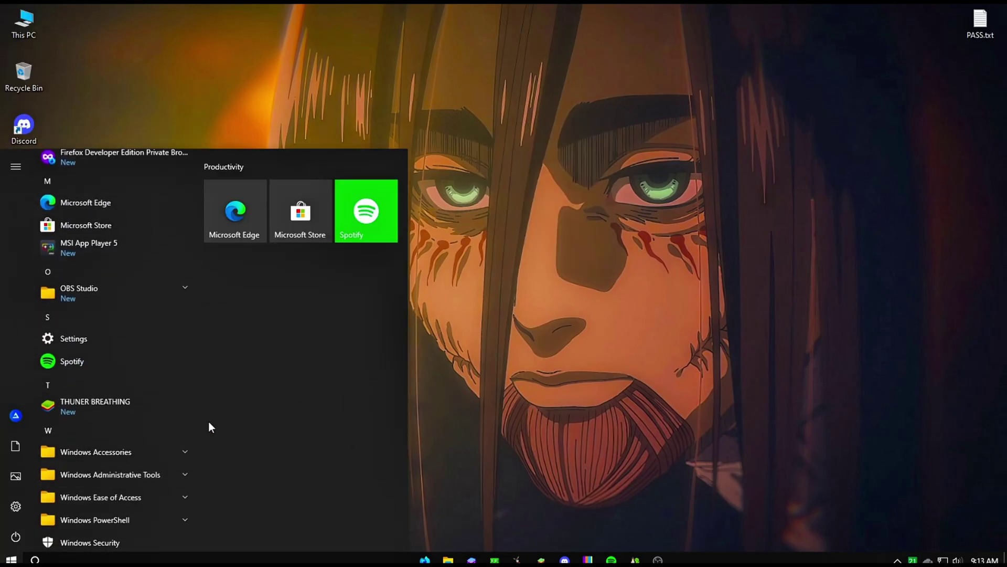
{"action": "scroll", "coordinate": [191, 314], "scroll_direction": "down", "scroll_amount": 3}
{"action": "left_click", "coordinate": [191, 297]}
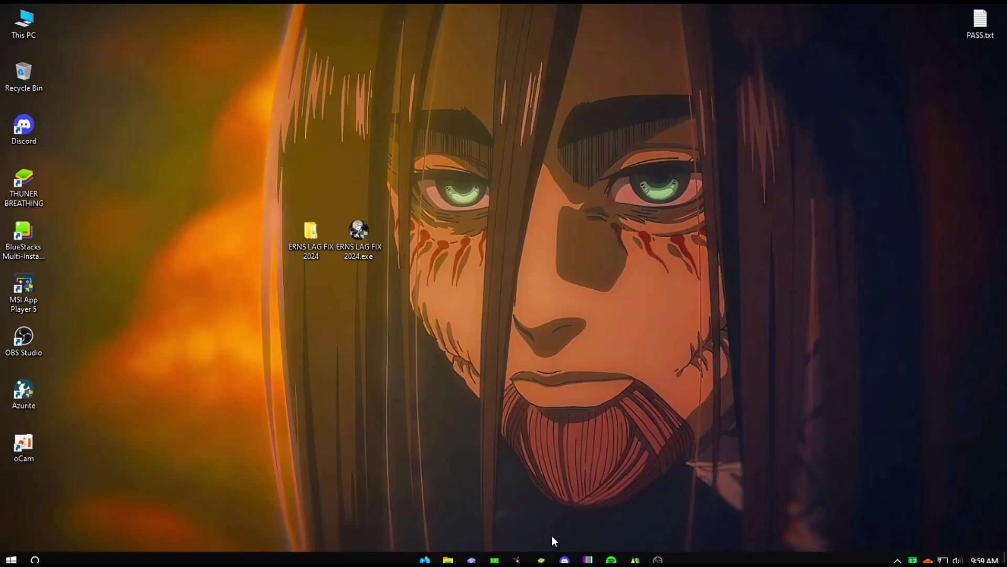
{"action": "left_click", "coordinate": [565, 559]}
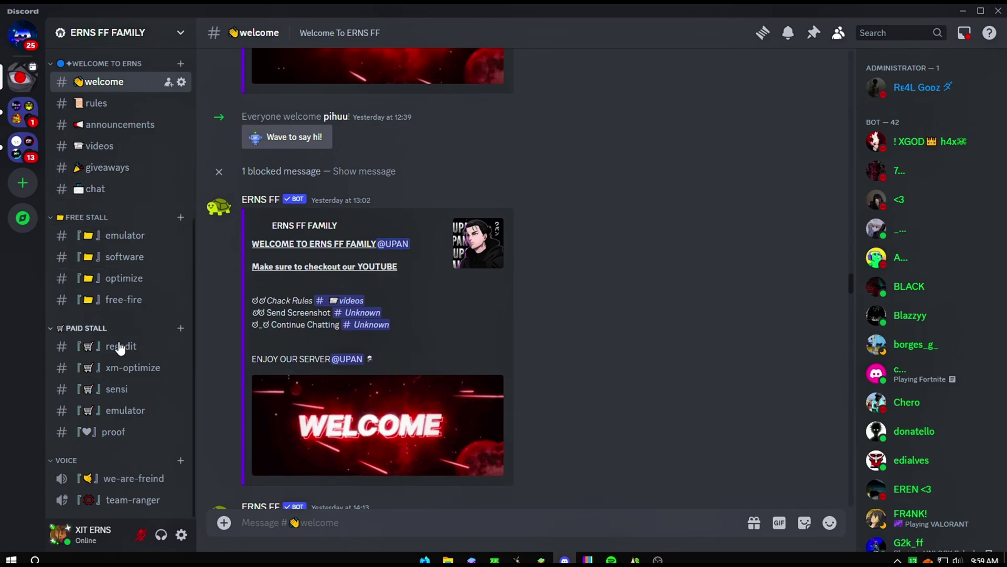
Copy the ERNS LAG FIX 2024.exe Drive link from #optimize and switch to Firefox.
{"action": "left_click", "coordinate": [125, 236]}
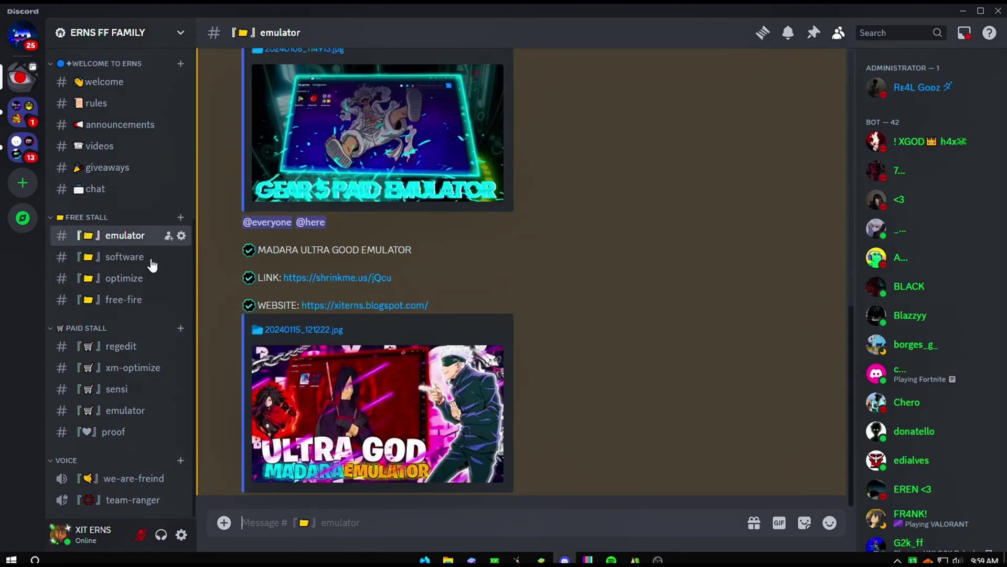
{"action": "left_click", "coordinate": [131, 279]}
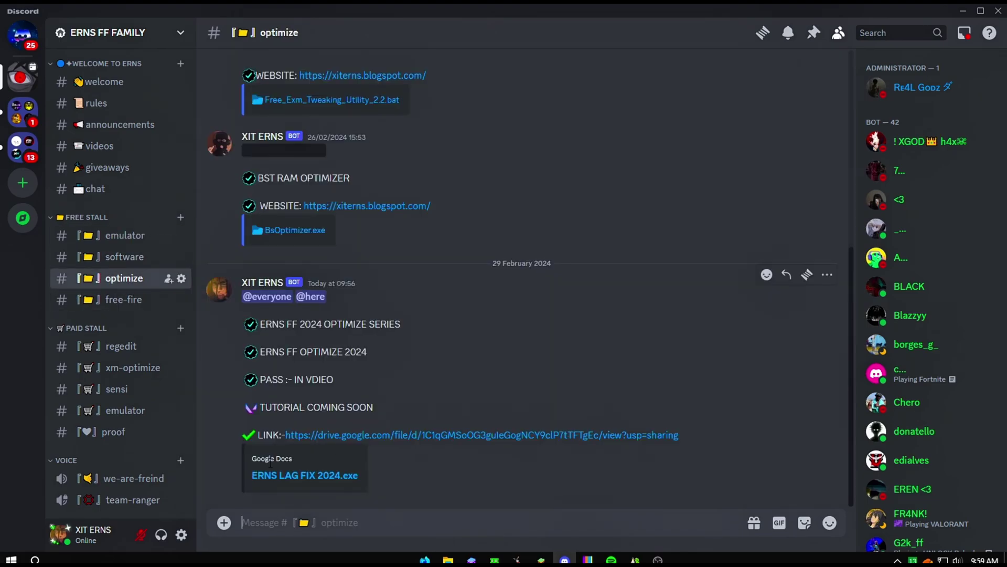
{"action": "right_click", "coordinate": [361, 435]}
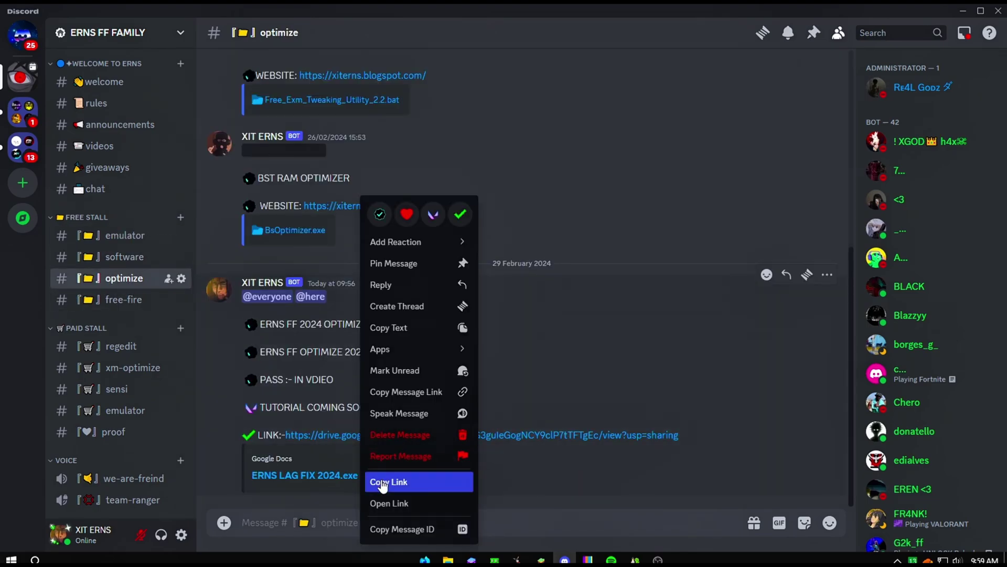
{"action": "left_click", "coordinate": [382, 482]}
{"action": "left_click", "coordinate": [425, 560]}
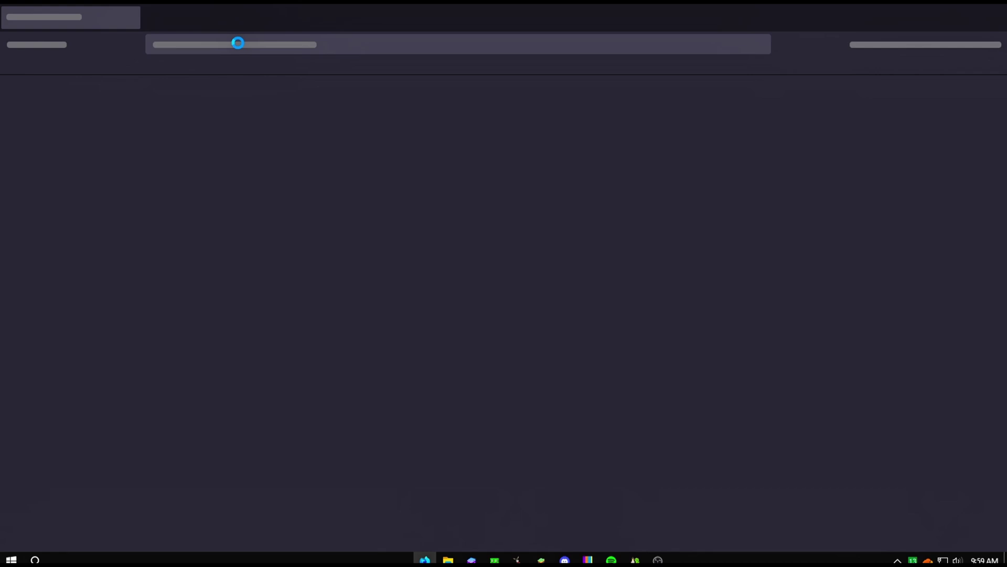
Load the pasted Google Drive link and download ERNS LAG FIX 2024.exe despite the virus-scan warning.
{"action": "right_click", "coordinate": [227, 43]}
{"action": "left_click", "coordinate": [253, 136]}
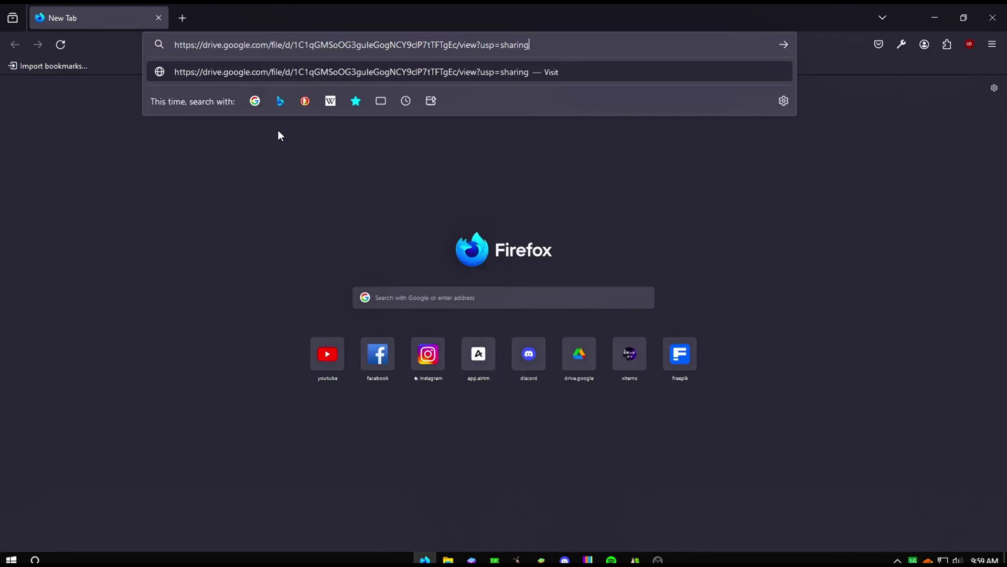
{"action": "key", "text": "Return"}
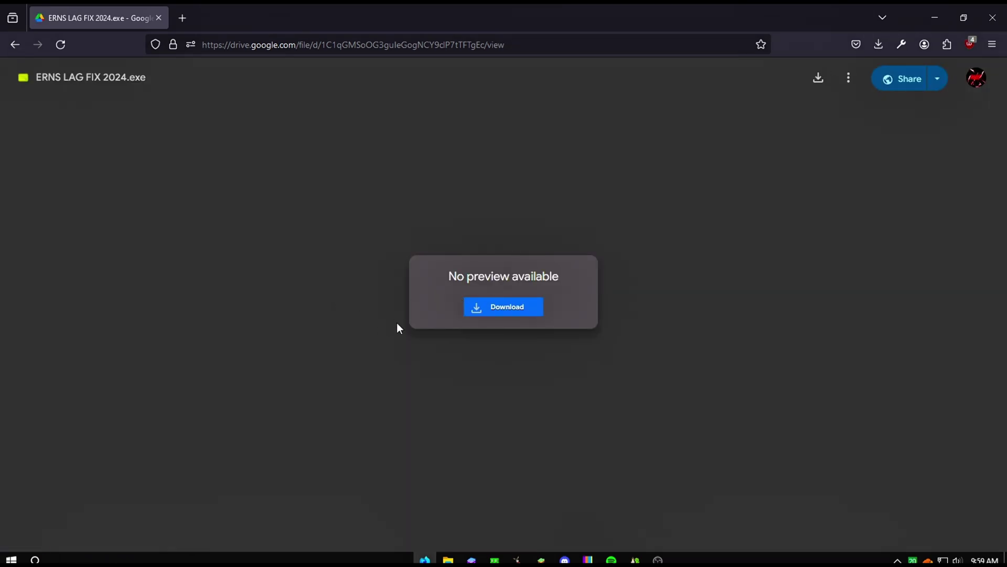
{"action": "left_click", "coordinate": [412, 276]}
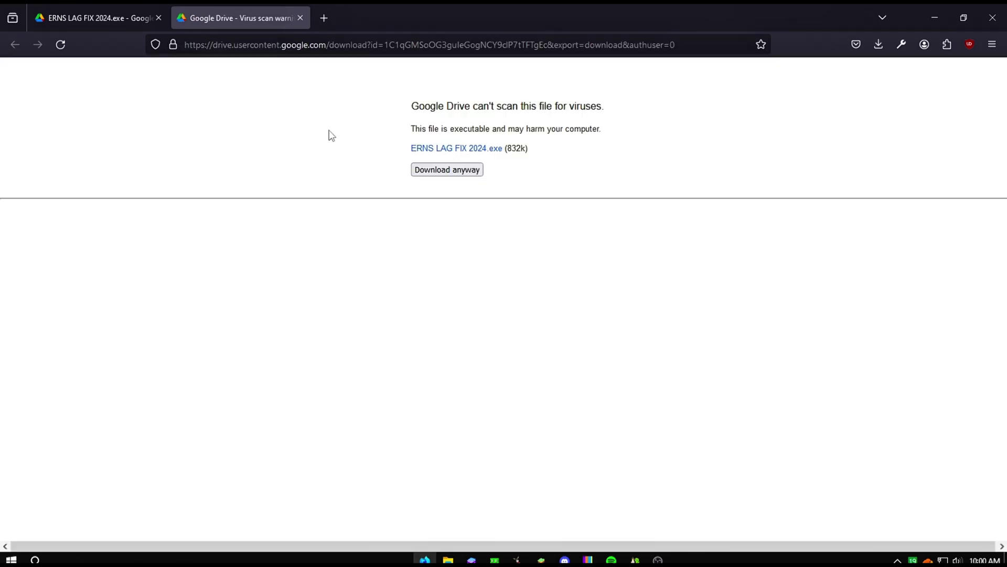
{"action": "left_click", "coordinate": [433, 168]}
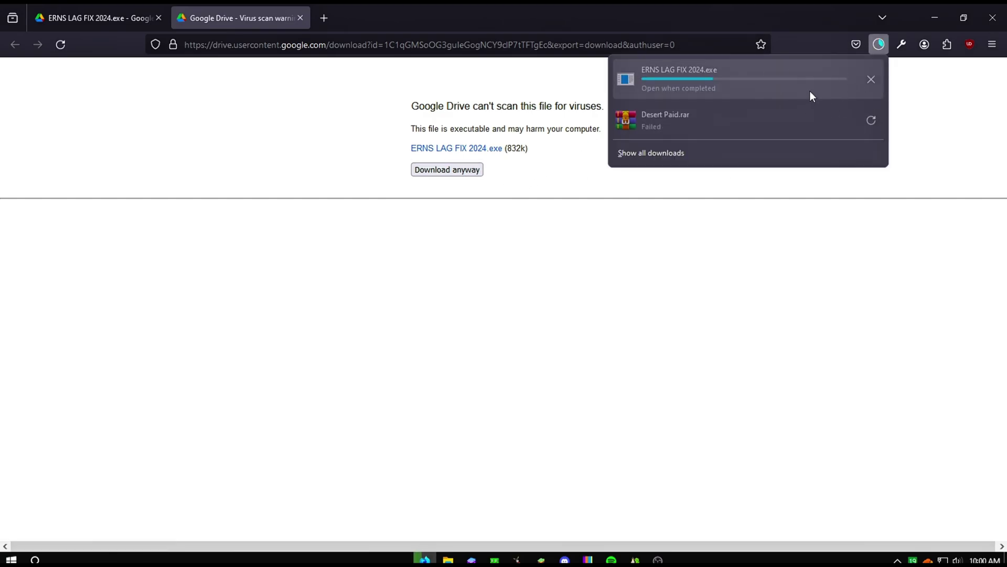
Check the 832 KB file in Downloads, then close the folder, Firefox and Discord.
{"action": "left_click", "coordinate": [872, 78]}
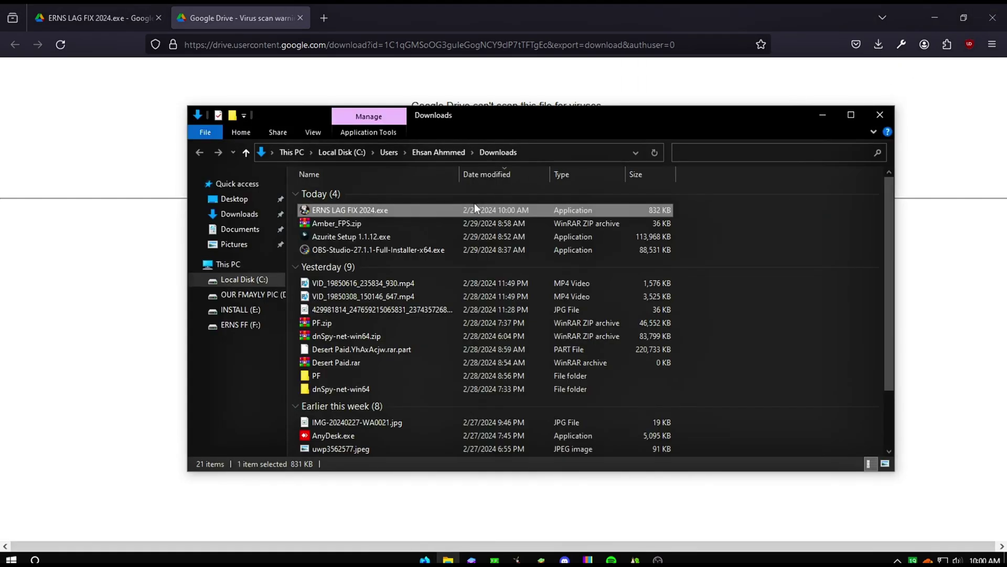
{"action": "left_click", "coordinate": [878, 113]}
{"action": "left_click", "coordinate": [993, 17]}
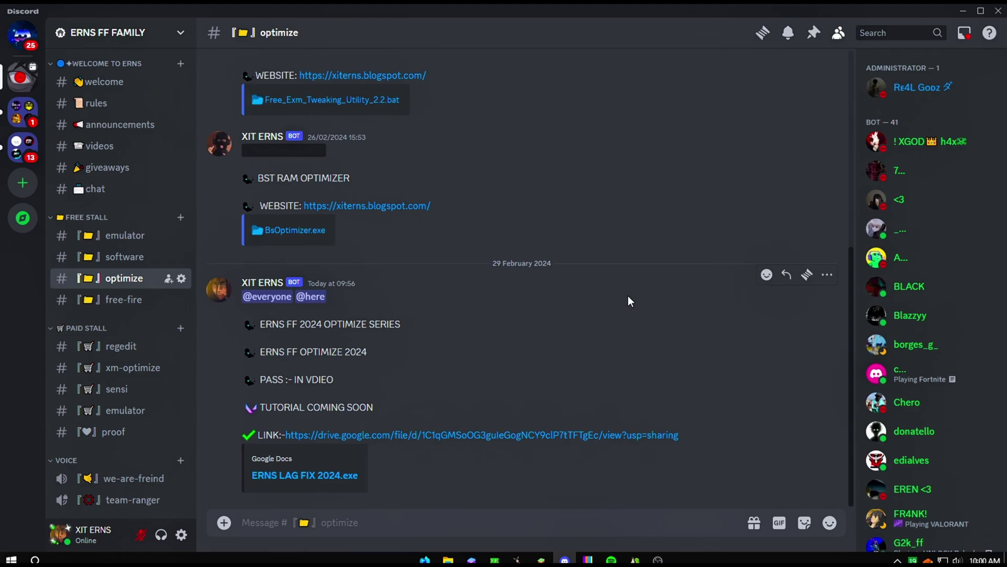
{"action": "left_click", "coordinate": [962, 11]}
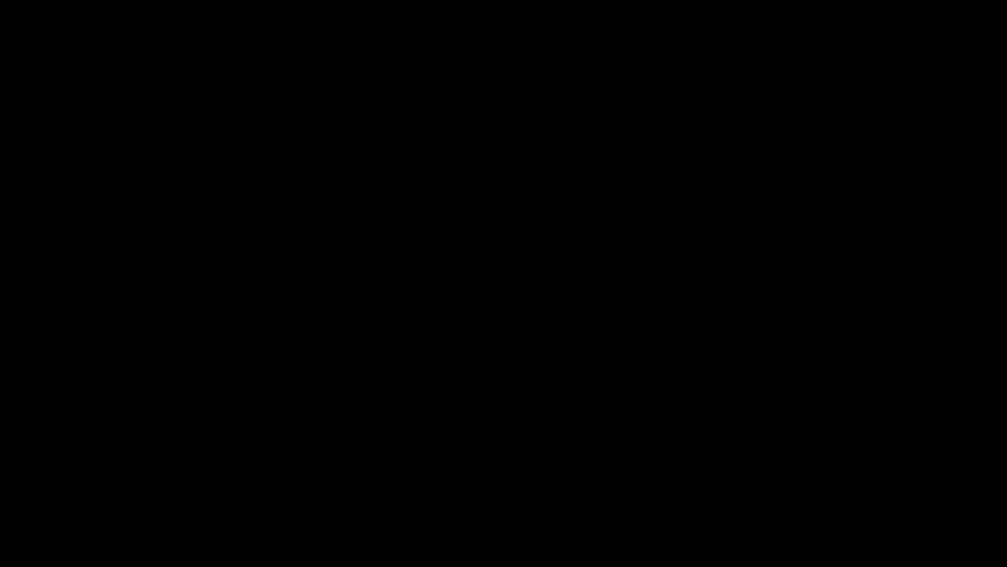